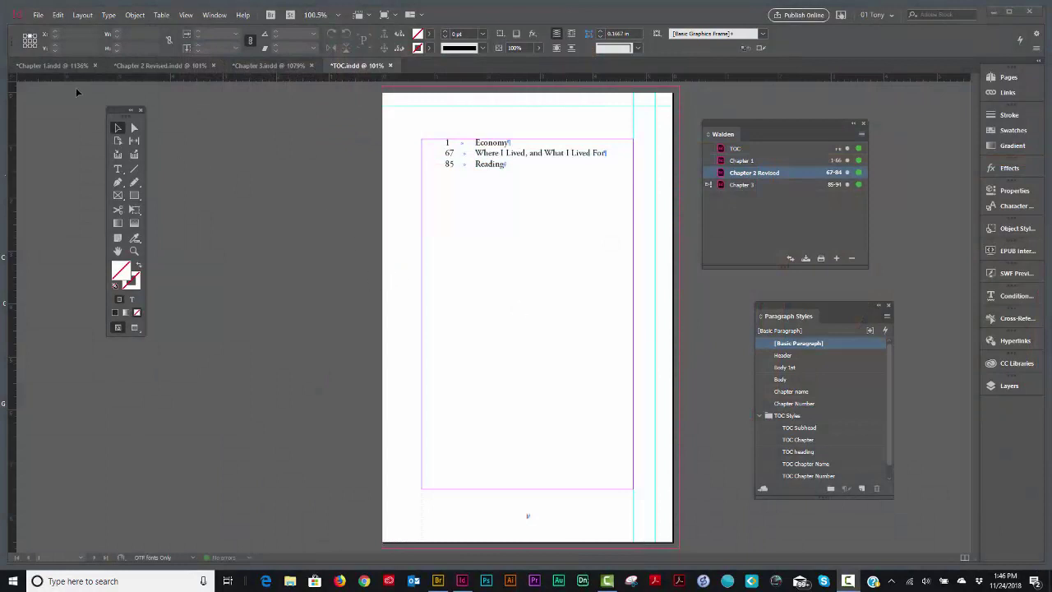
Step: Show the Chapter 1 document fitted to the page and open its Preflight panel
{"action": "left_click", "coordinate": [74, 66]}
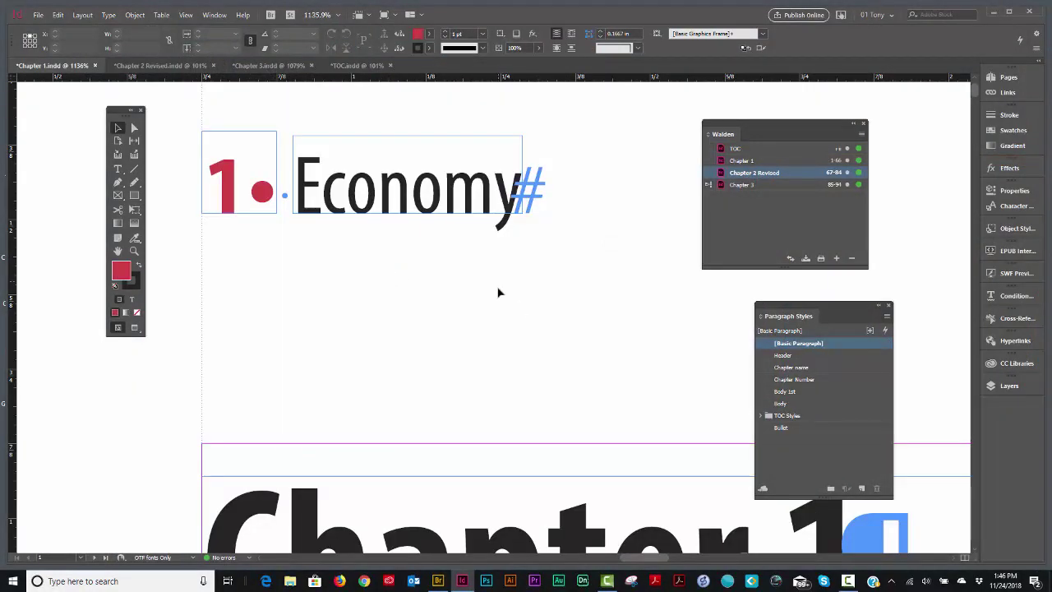
{"action": "key", "text": "ctrl+0"}
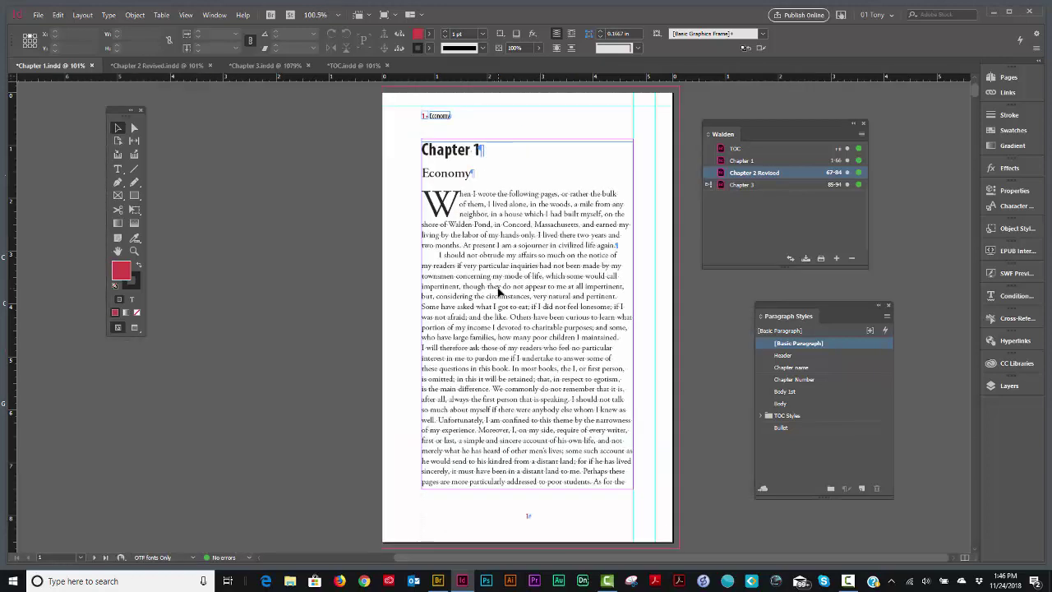
{"action": "double_click", "coordinate": [223, 558]}
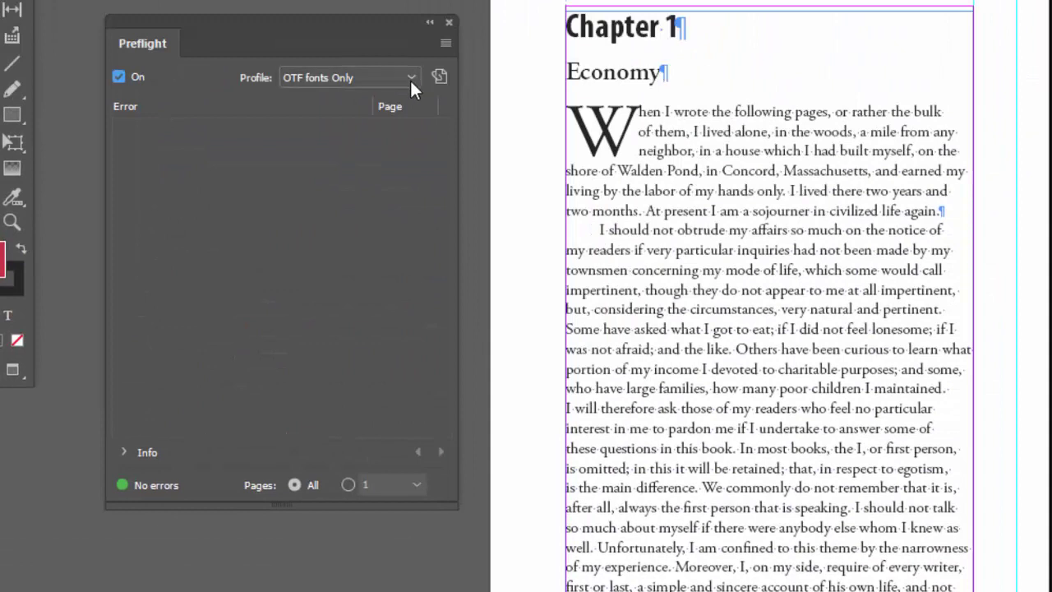
Step: Try the [Basic] (working) preflight profile on Chapter 1 and return to OTF fonts Only
{"action": "left_click", "coordinate": [411, 77]}
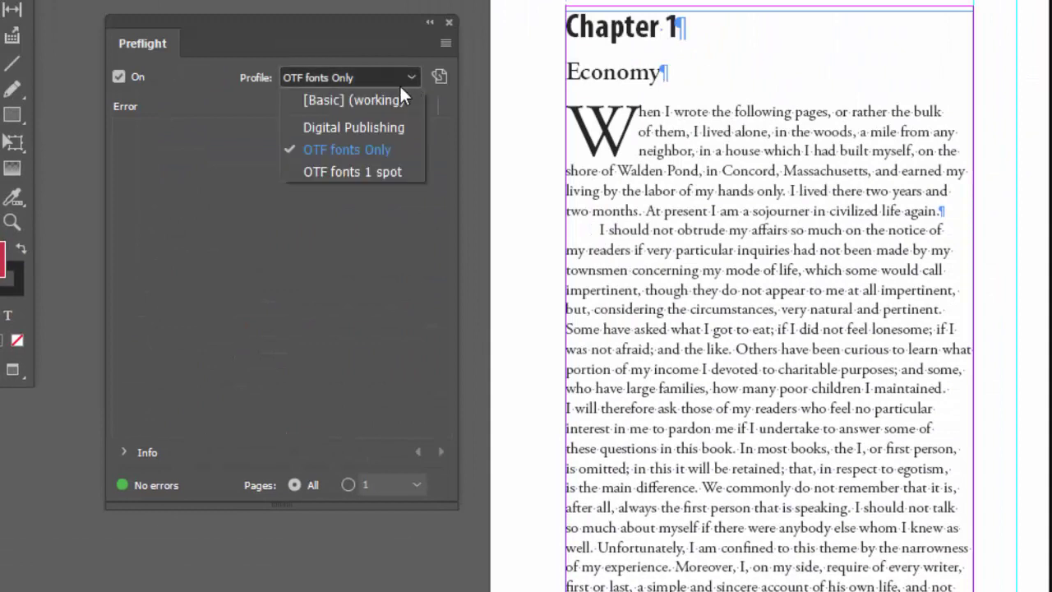
{"action": "left_click", "coordinate": [336, 101]}
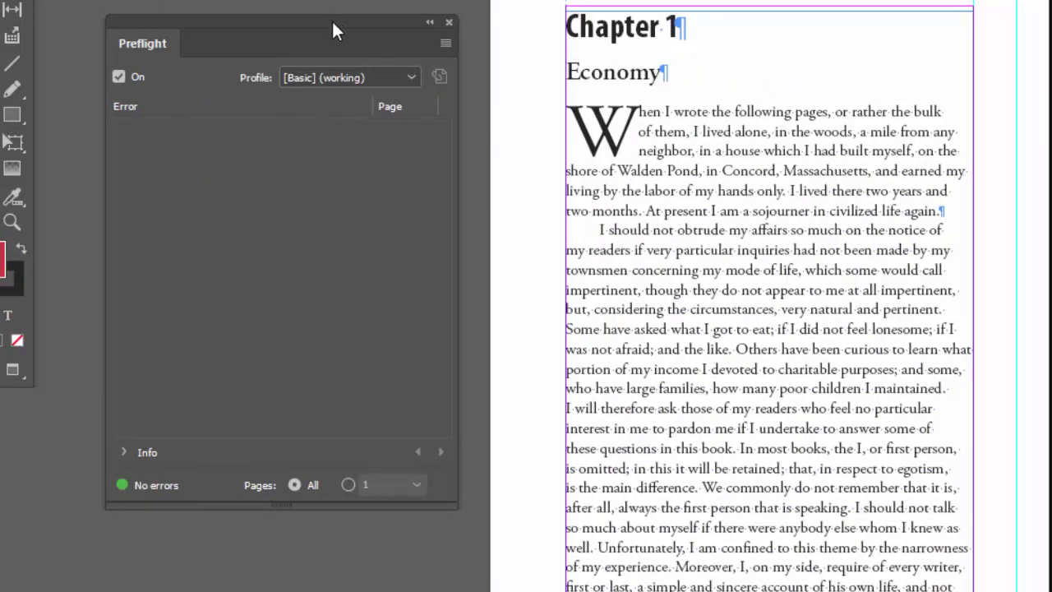
{"action": "left_click_drag", "start_coordinate": [331, 19], "coordinate": [331, 15]}
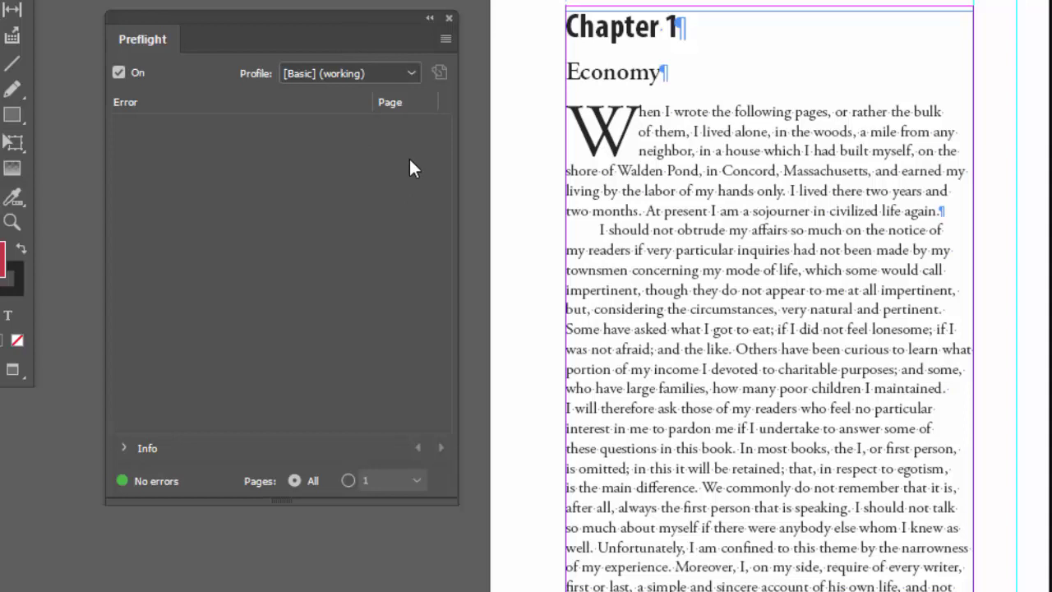
{"action": "left_click", "coordinate": [410, 69]}
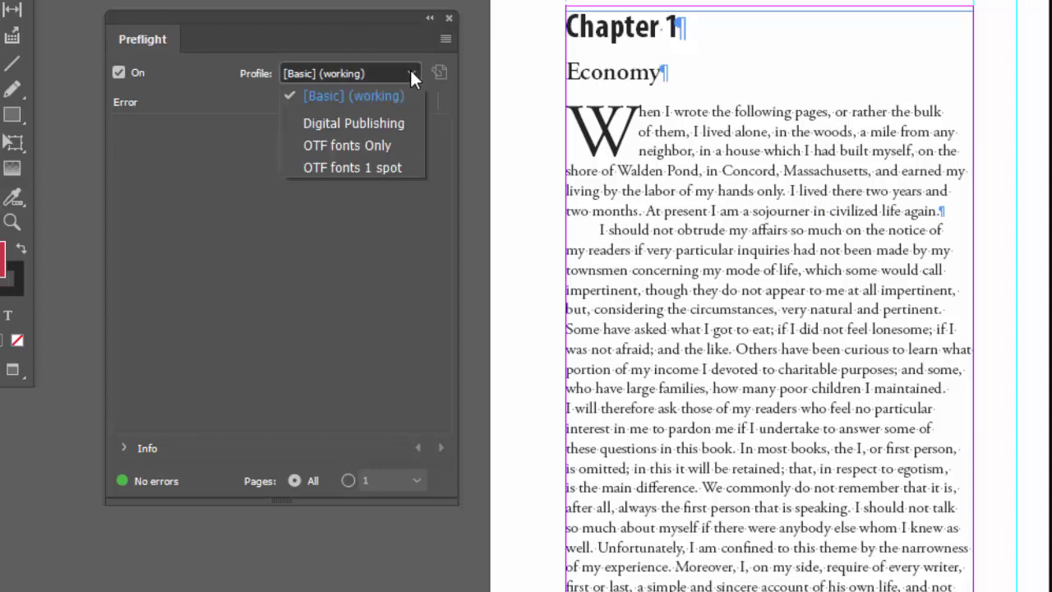
{"action": "left_click", "coordinate": [372, 147]}
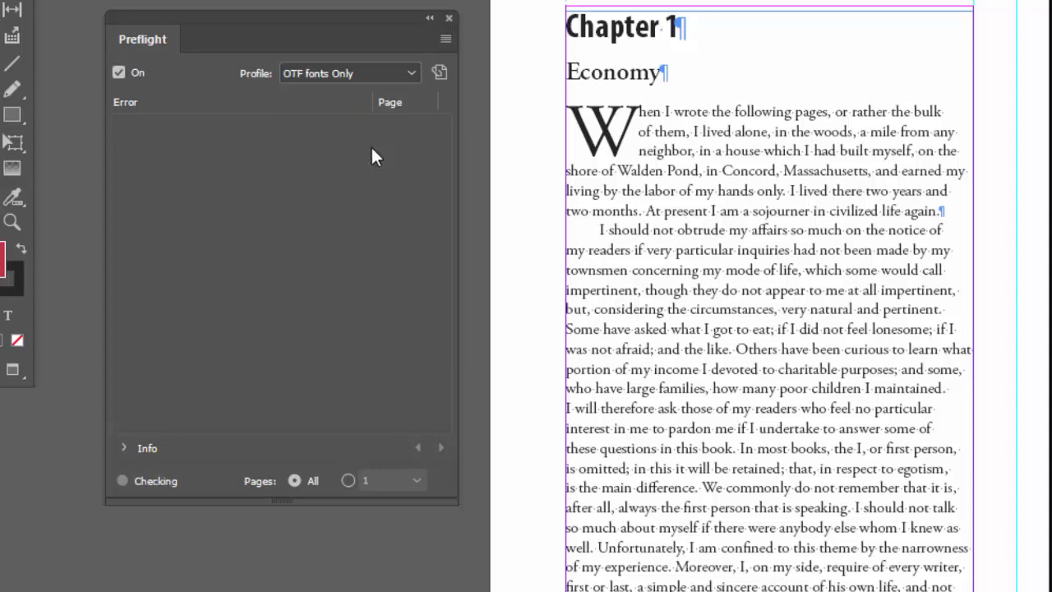
Step: Open the preflight profile definitions and add a new profile with [Basic] selected as the starting point
{"action": "left_click", "coordinate": [444, 40]}
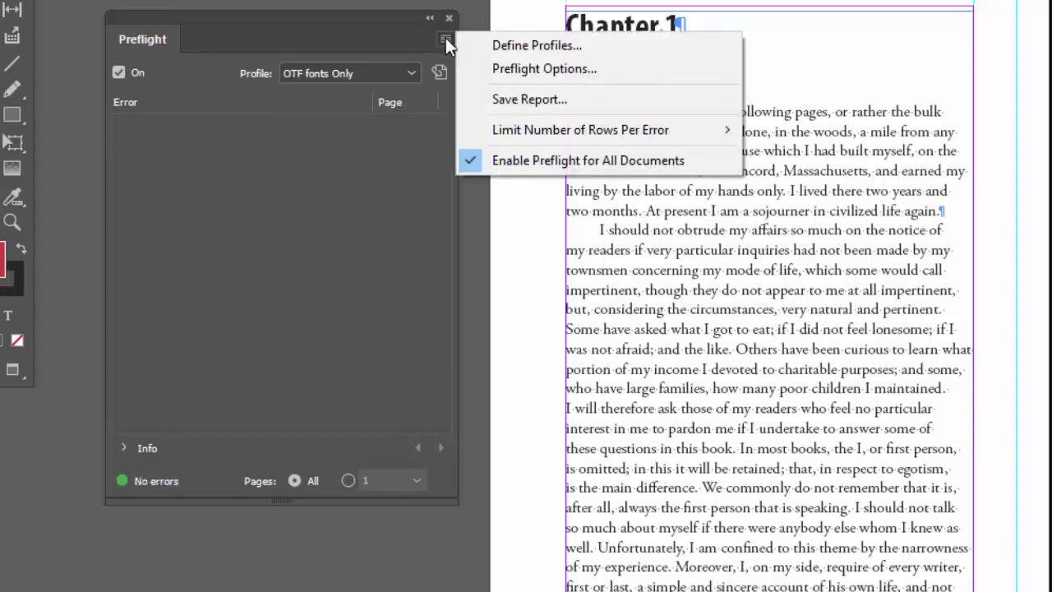
{"action": "left_click", "coordinate": [543, 45]}
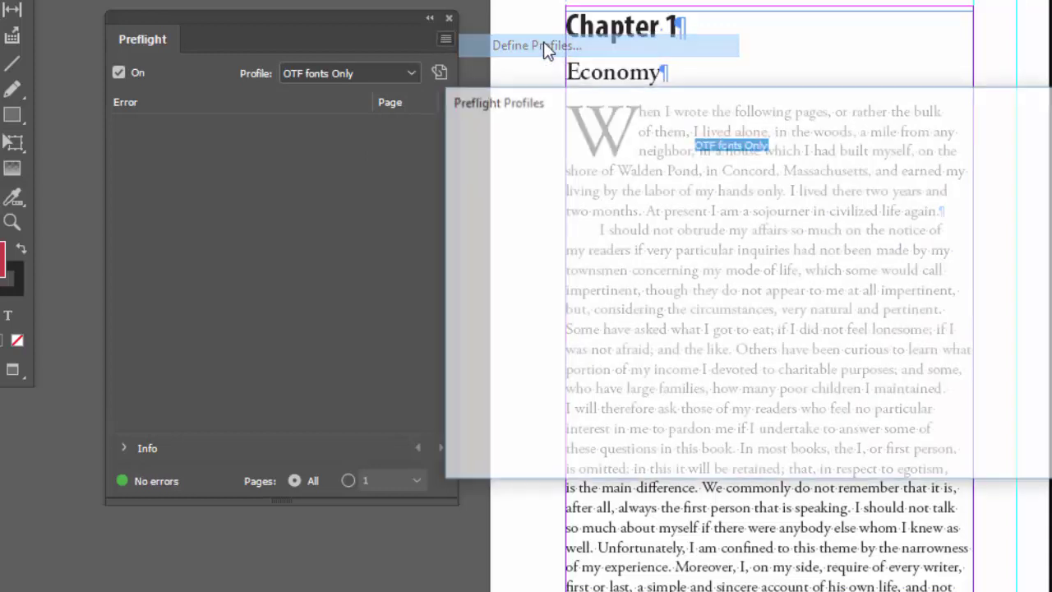
{"action": "left_click_drag", "start_coordinate": [556, 87], "coordinate": [441, 67]}
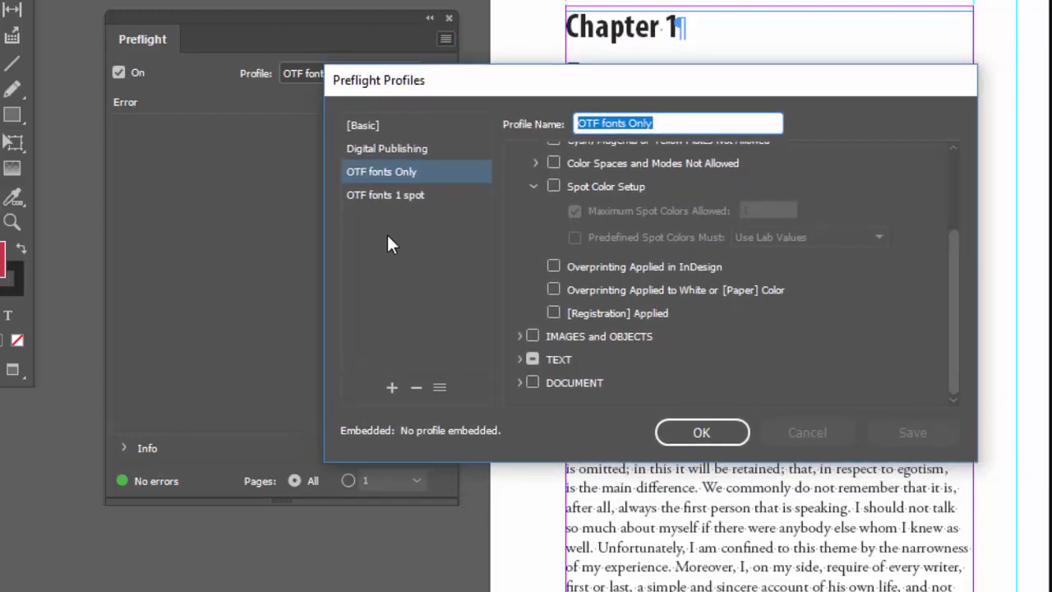
{"action": "left_click", "coordinate": [365, 127]}
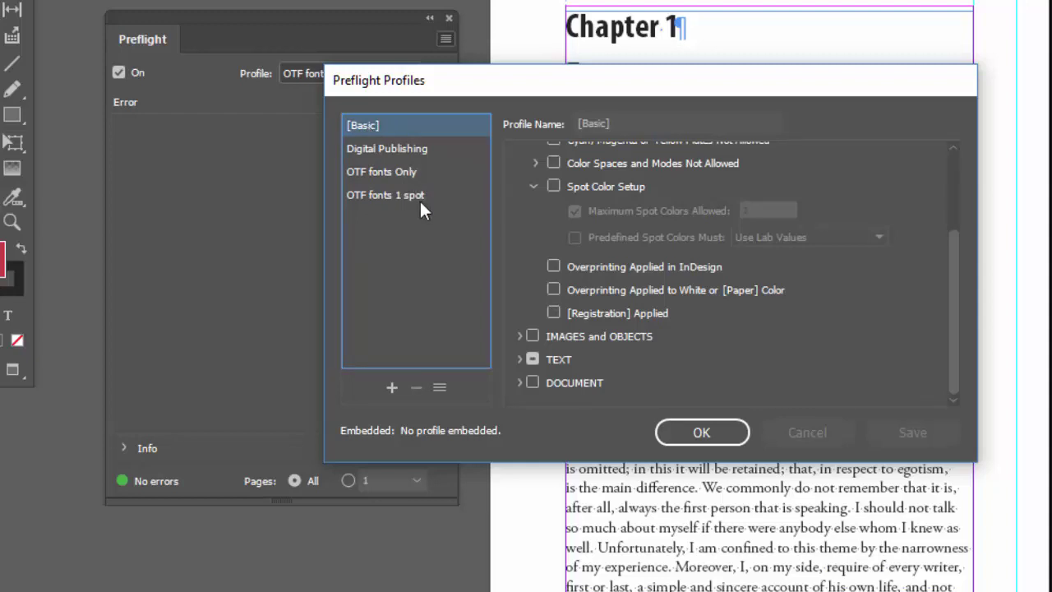
{"action": "left_click", "coordinate": [393, 387]}
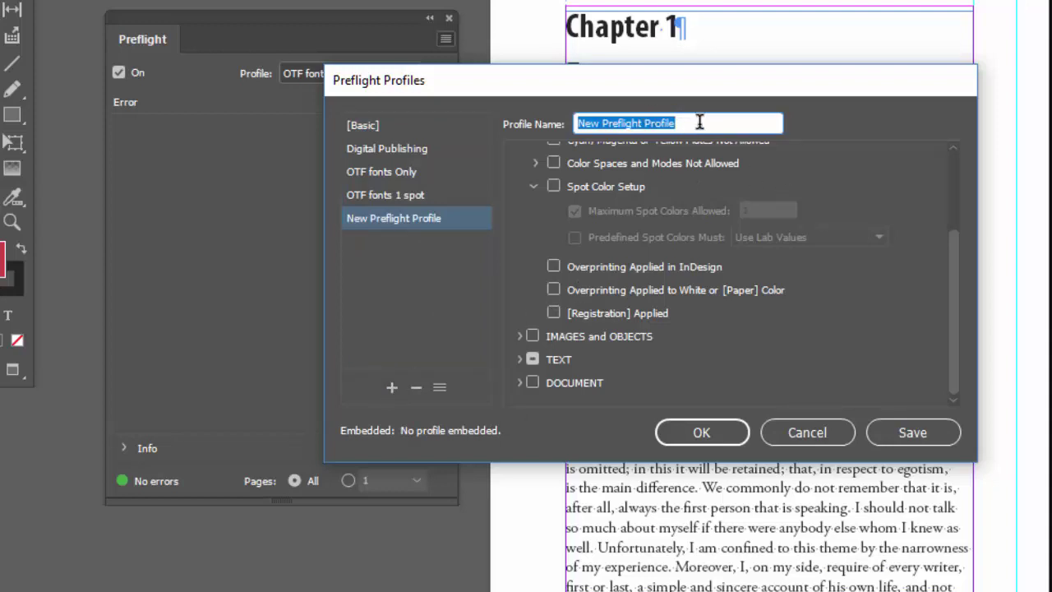
{"action": "left_click", "coordinate": [696, 124]}
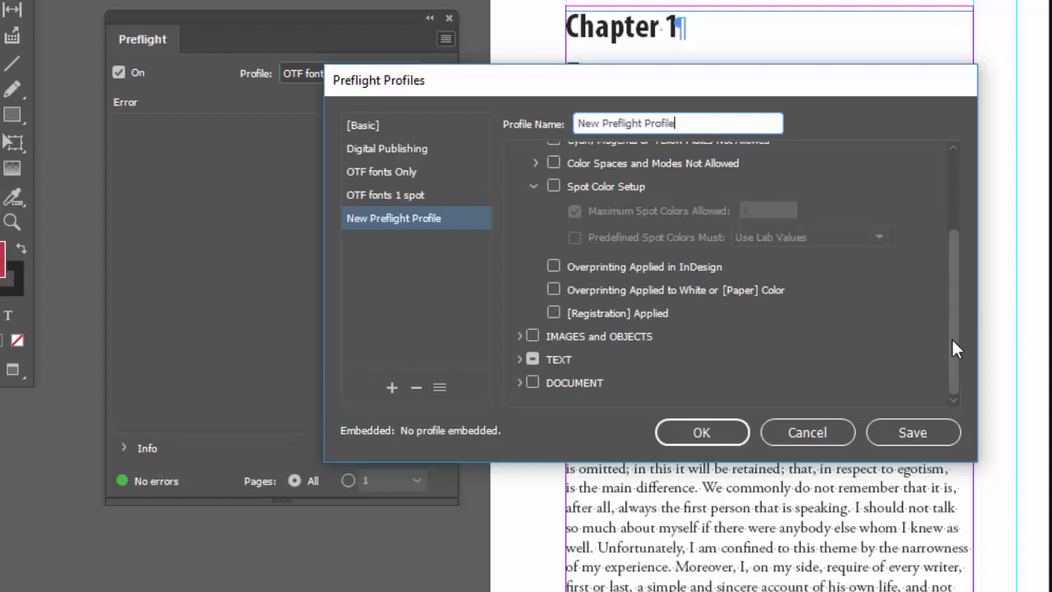
Step: Enable the Image Resolution check under Images and Objects in the new preflight profile and save the profile
{"action": "left_click_drag", "start_coordinate": [951, 337], "coordinate": [944, 246]}
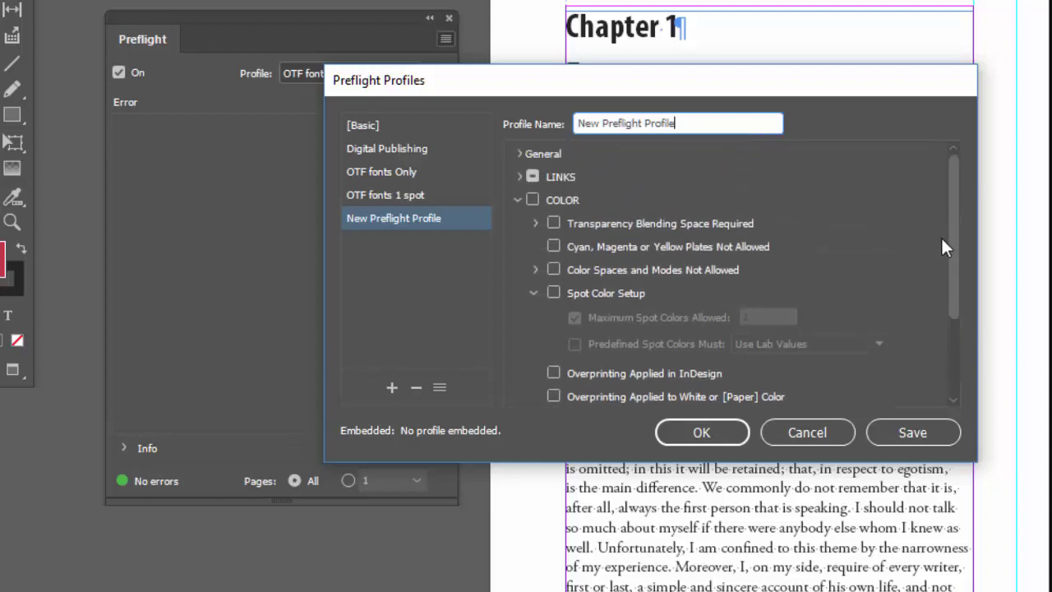
{"action": "left_click", "coordinate": [518, 198]}
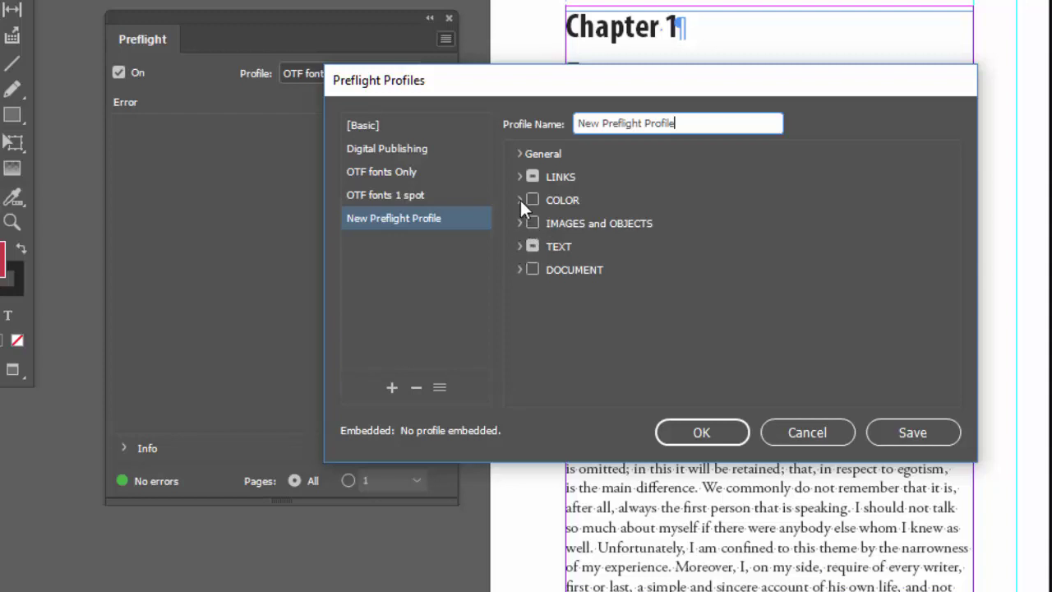
{"action": "left_click", "coordinate": [519, 223]}
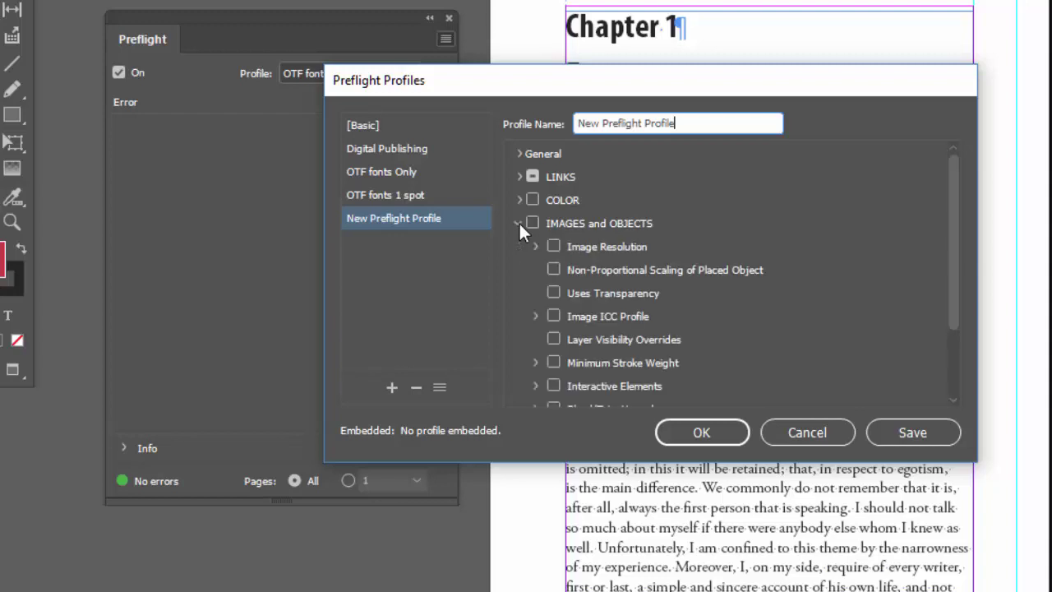
{"action": "scroll", "coordinate": [948, 251], "scroll_direction": "down", "scroll_amount": 3}
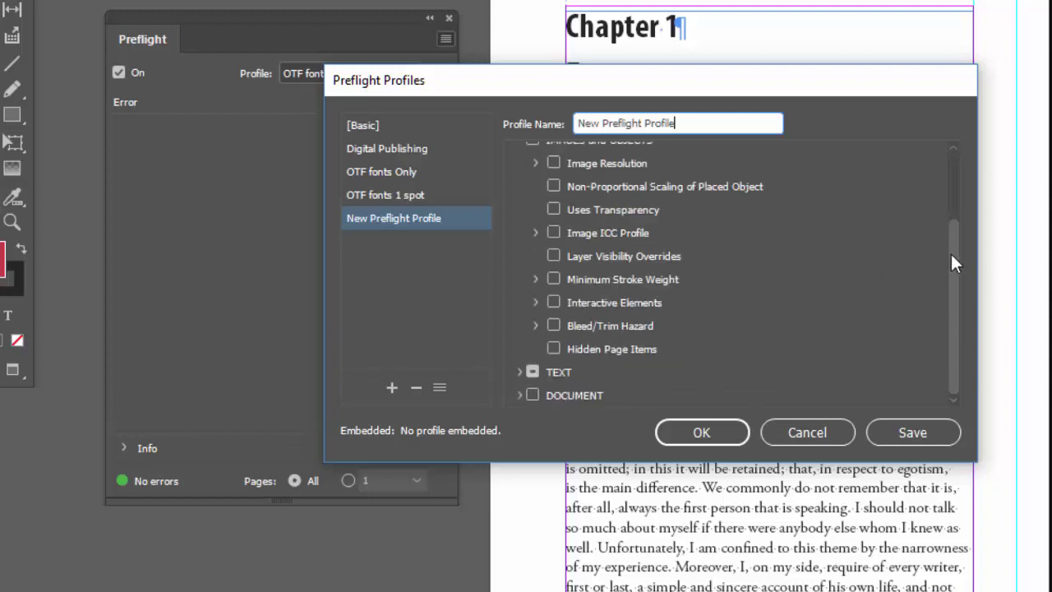
{"action": "left_click", "coordinate": [549, 162]}
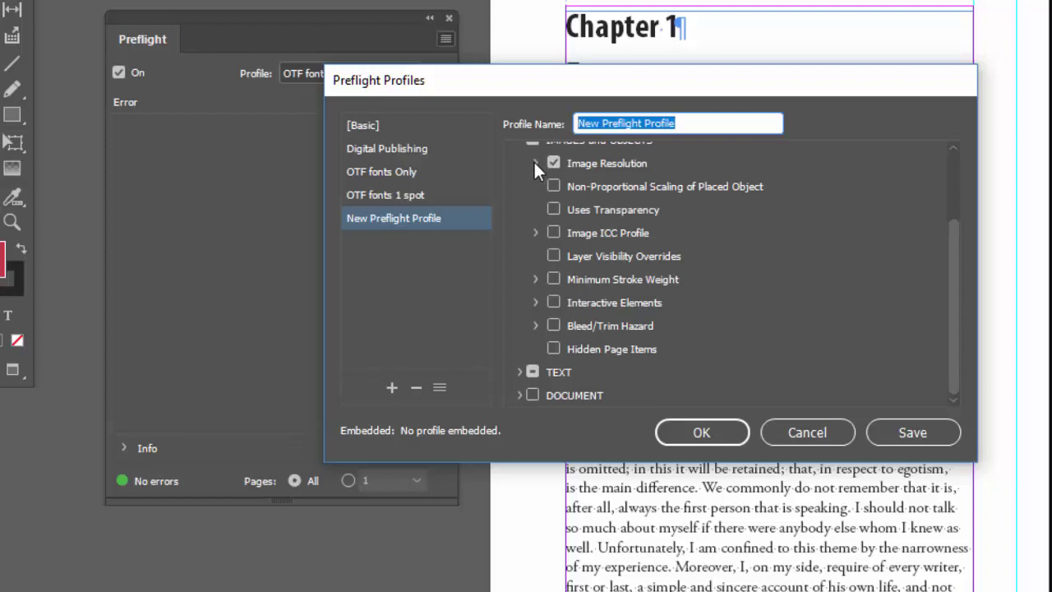
{"action": "left_click", "coordinate": [534, 162]}
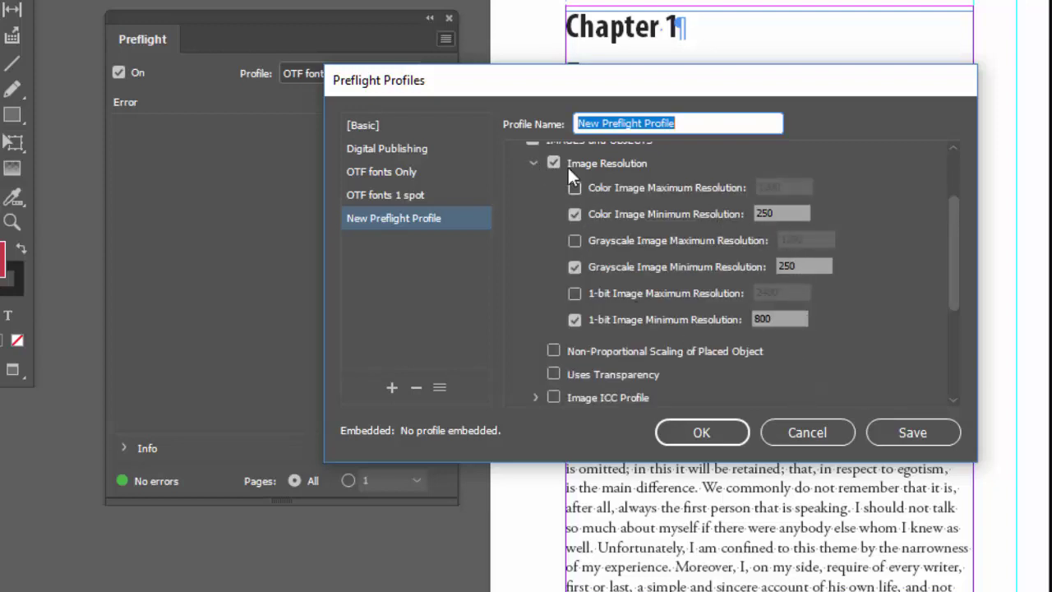
{"action": "left_click", "coordinate": [534, 163]}
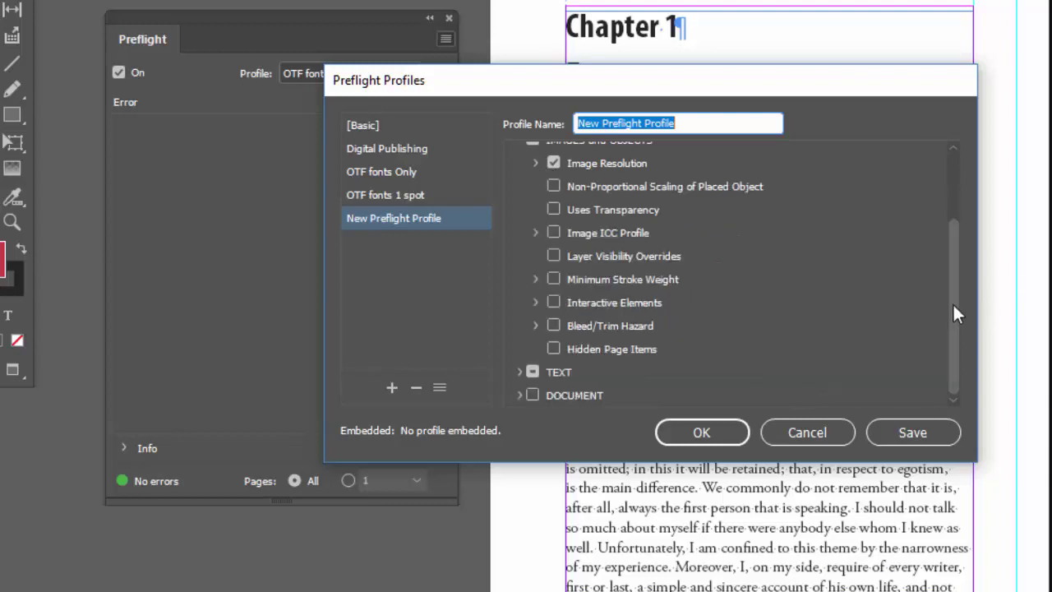
{"action": "left_click_drag", "start_coordinate": [953, 306], "coordinate": [960, 219]}
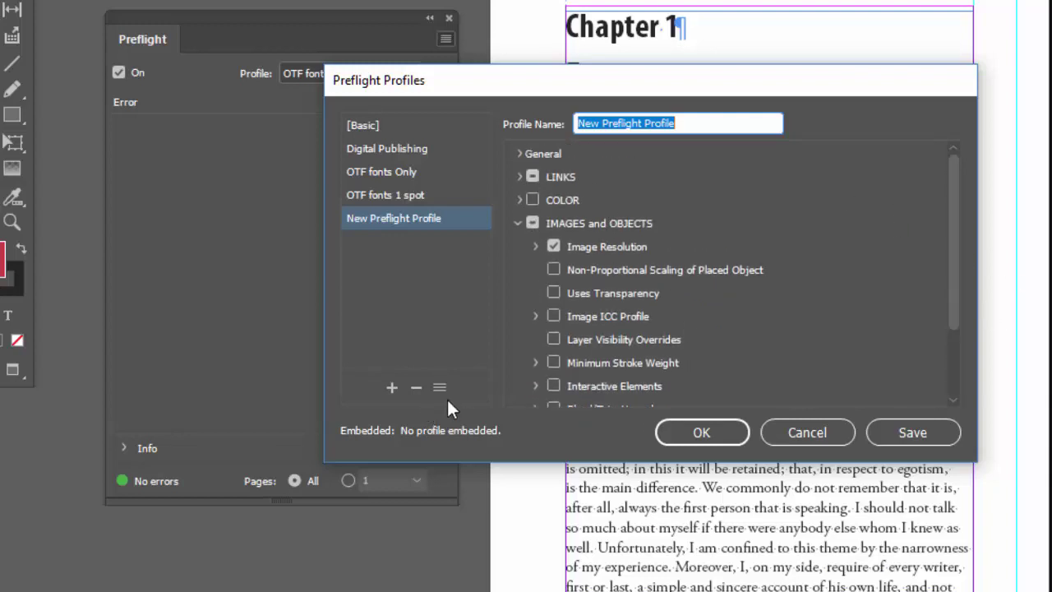
{"action": "left_click", "coordinate": [912, 433]}
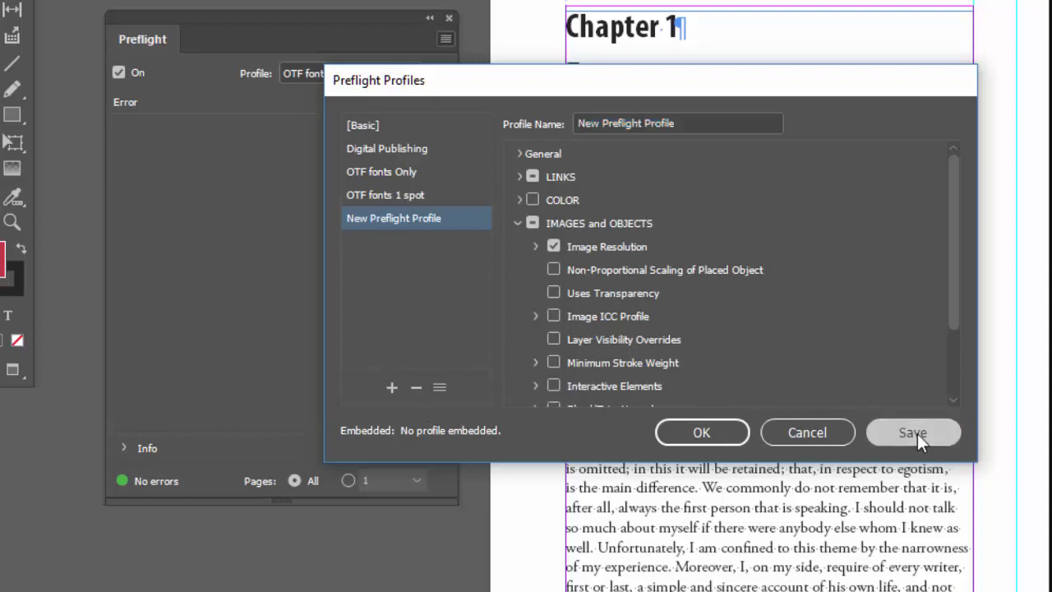
Step: Try to export the new preflight profile in the InDesign Preflight Profile format (.idpp)
{"action": "left_click", "coordinate": [439, 388]}
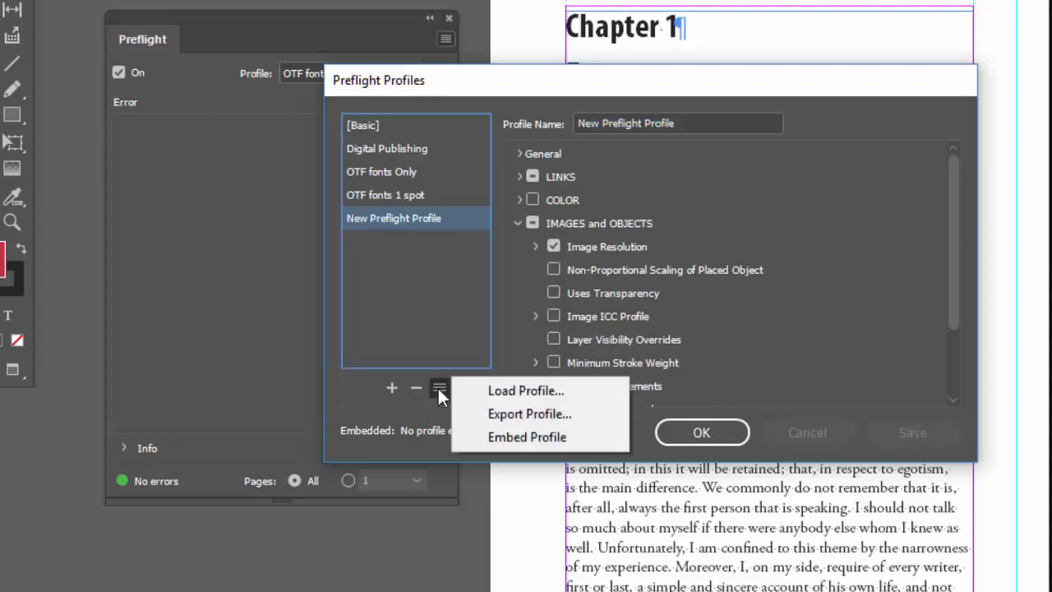
{"action": "left_click", "coordinate": [562, 416]}
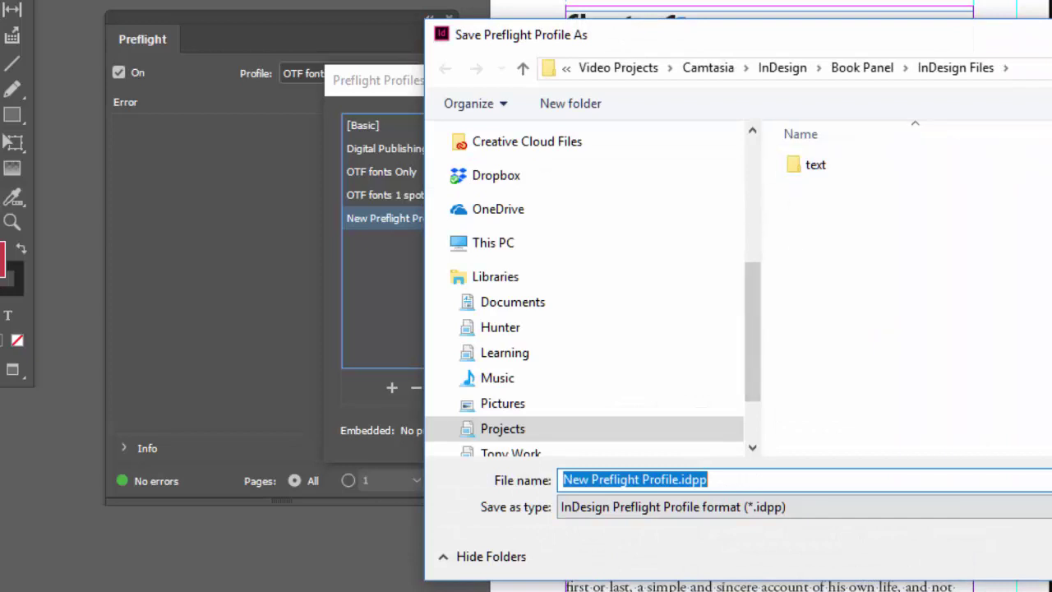
{"action": "key", "text": "Return"}
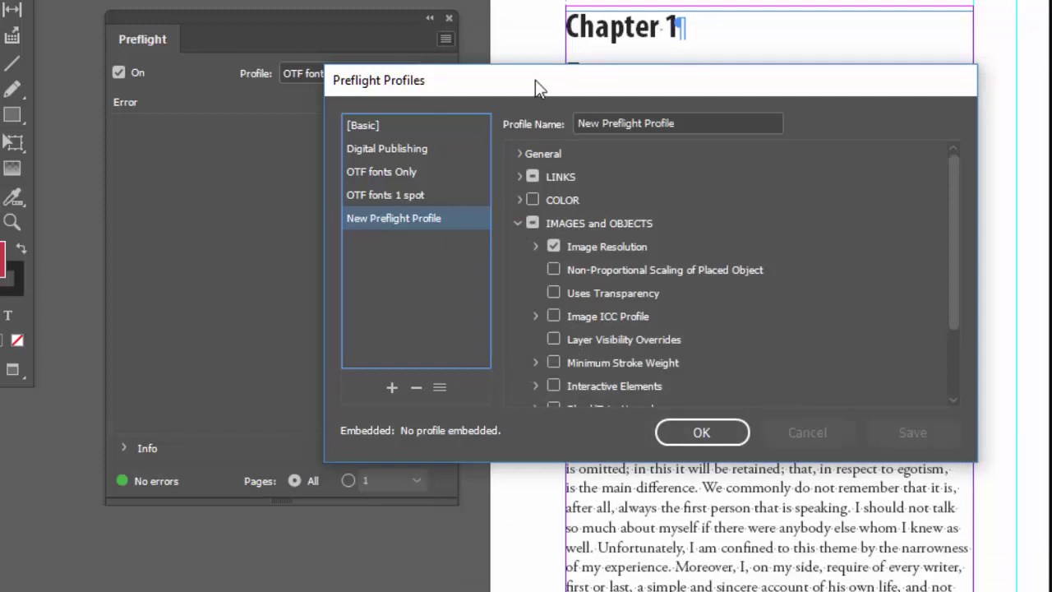
Step: Collapse the Images and Objects checks, look at the dialog for loading a preflight profile from a file, and cancel it
{"action": "left_click_drag", "start_coordinate": [535, 80], "coordinate": [580, 101]}
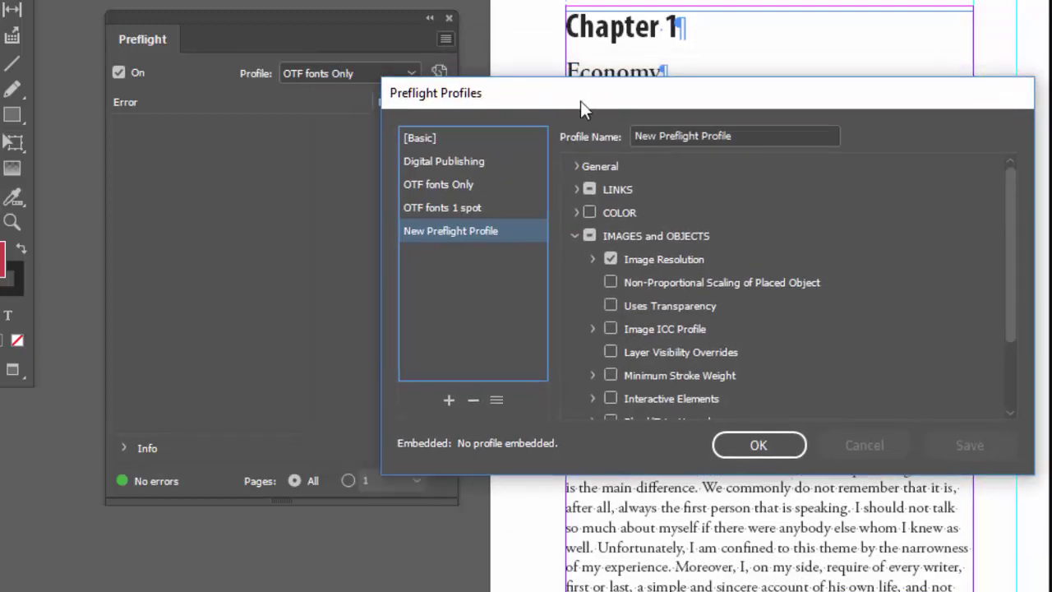
{"action": "left_click", "coordinate": [575, 236]}
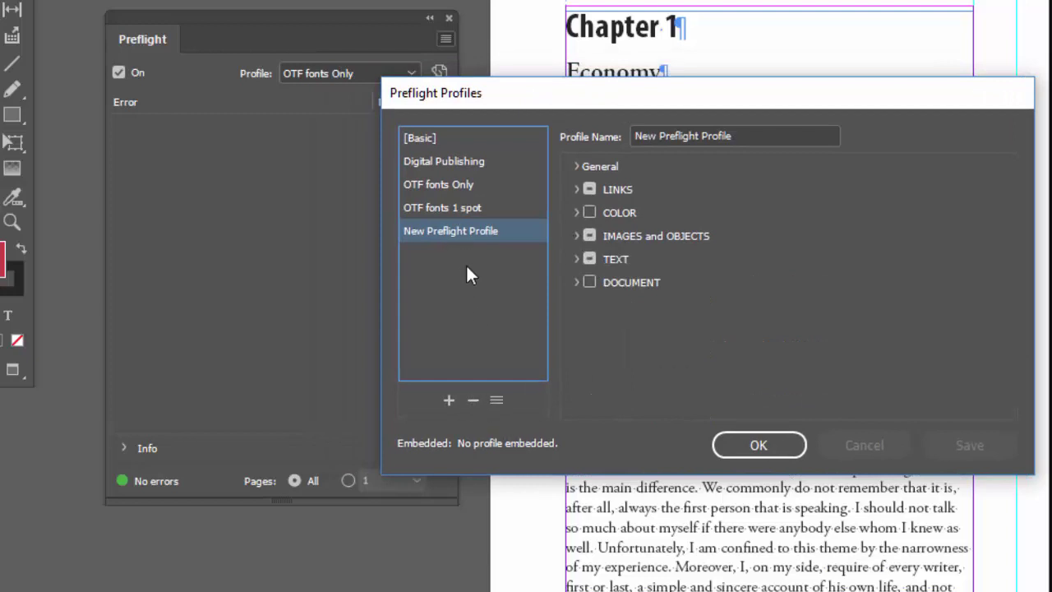
{"action": "left_click", "coordinate": [496, 400]}
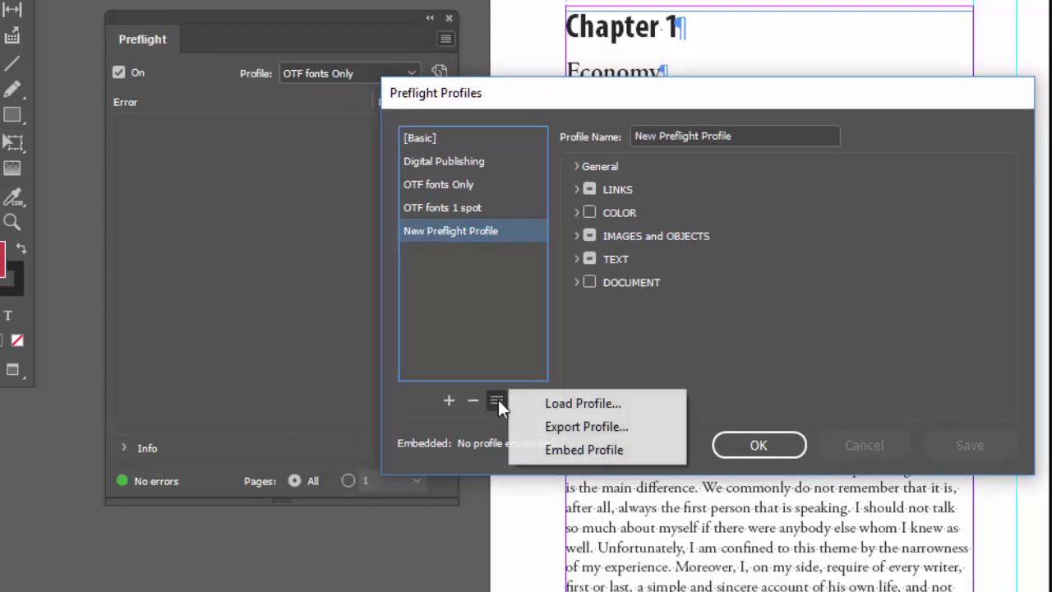
{"action": "left_click", "coordinate": [592, 404]}
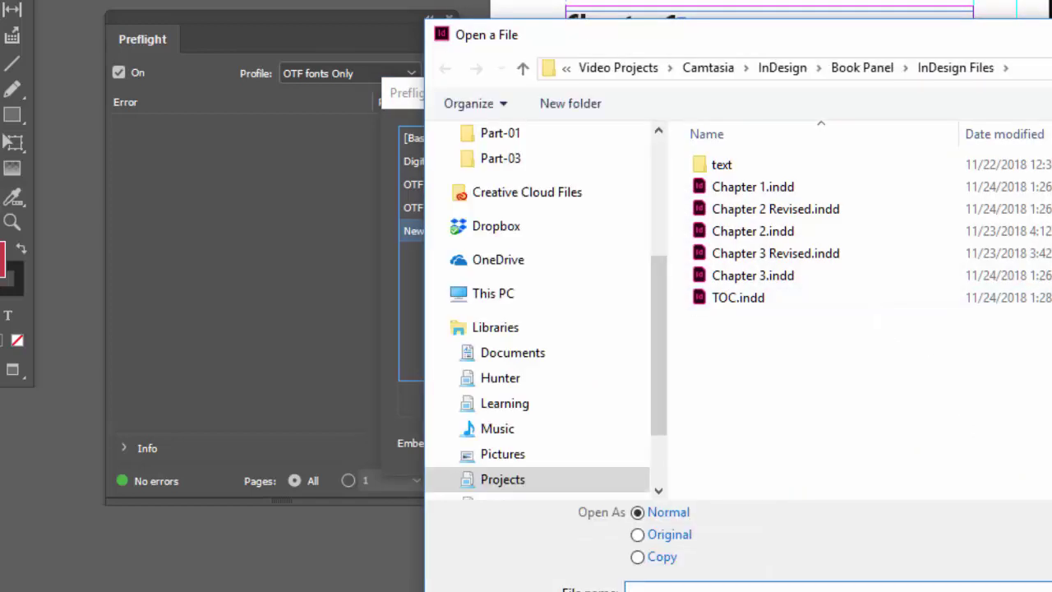
{"action": "key", "text": "Escape"}
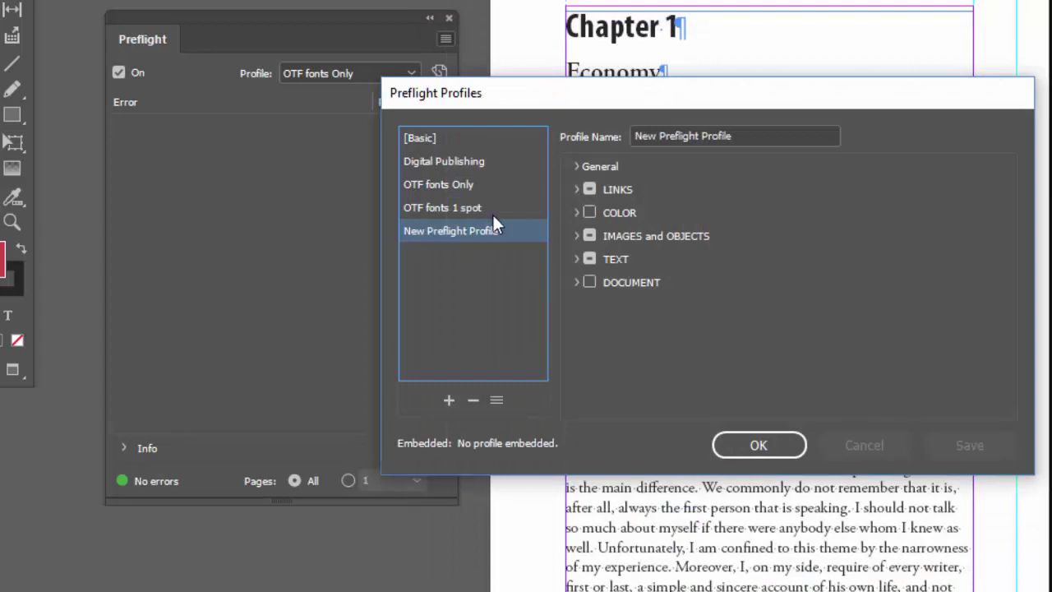
Step: Select the OTF fonts Only profile, confirm the preflight profile definitions and close the Preflight panel
{"action": "left_click", "coordinate": [454, 184]}
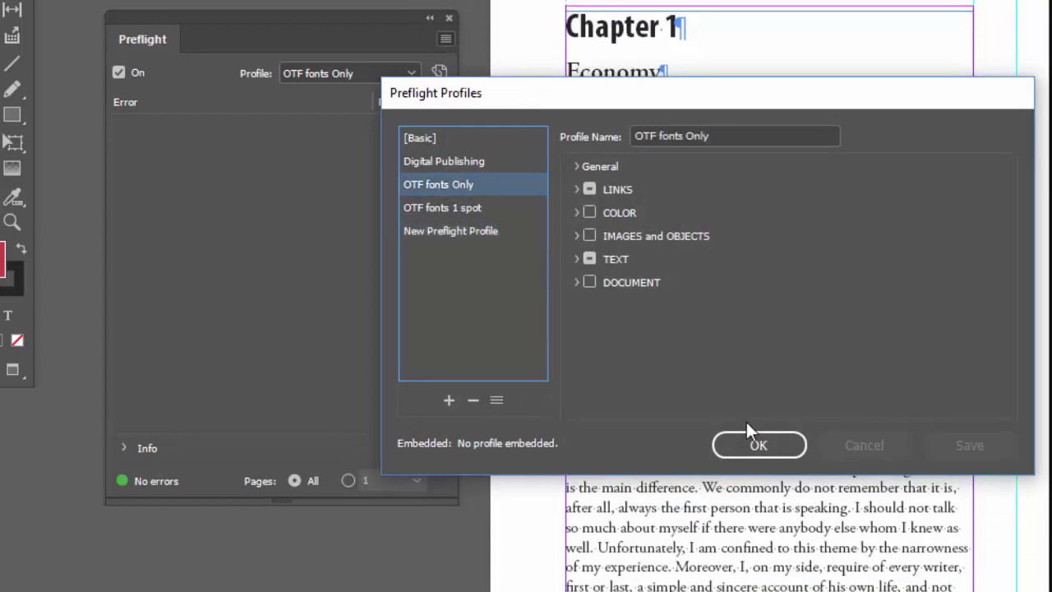
{"action": "left_click", "coordinate": [770, 451]}
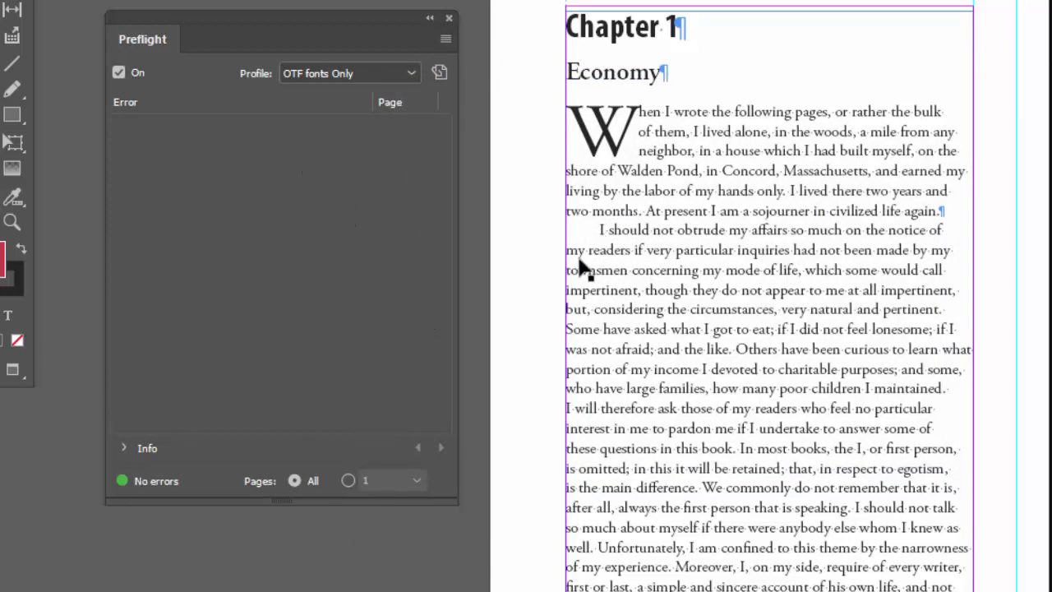
{"action": "left_click", "coordinate": [449, 17]}
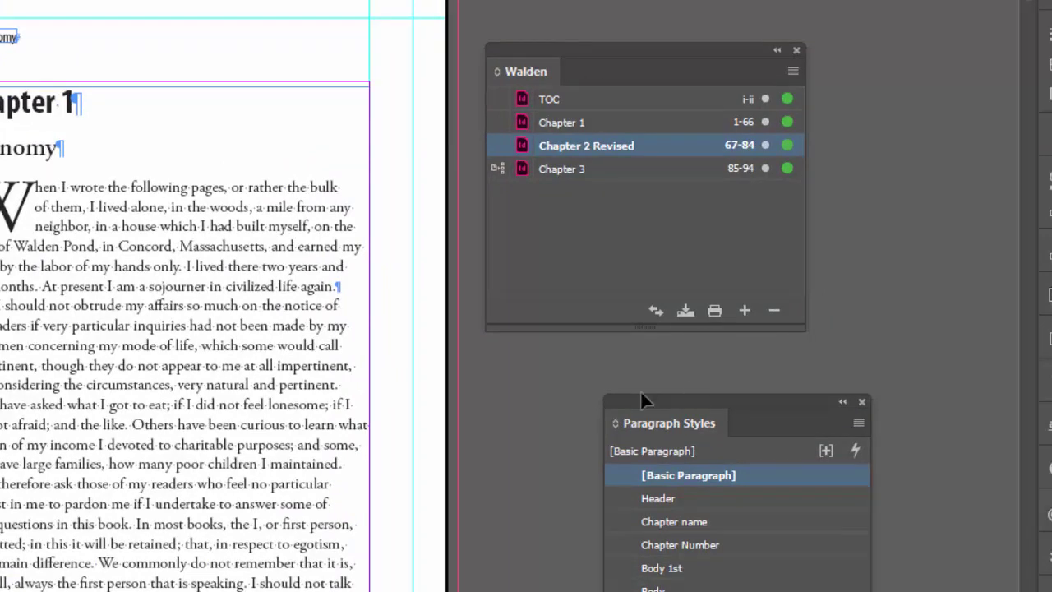
Step: Preflight the entire Walden book using the OTF fonts Only profile
{"action": "left_click", "coordinate": [611, 252]}
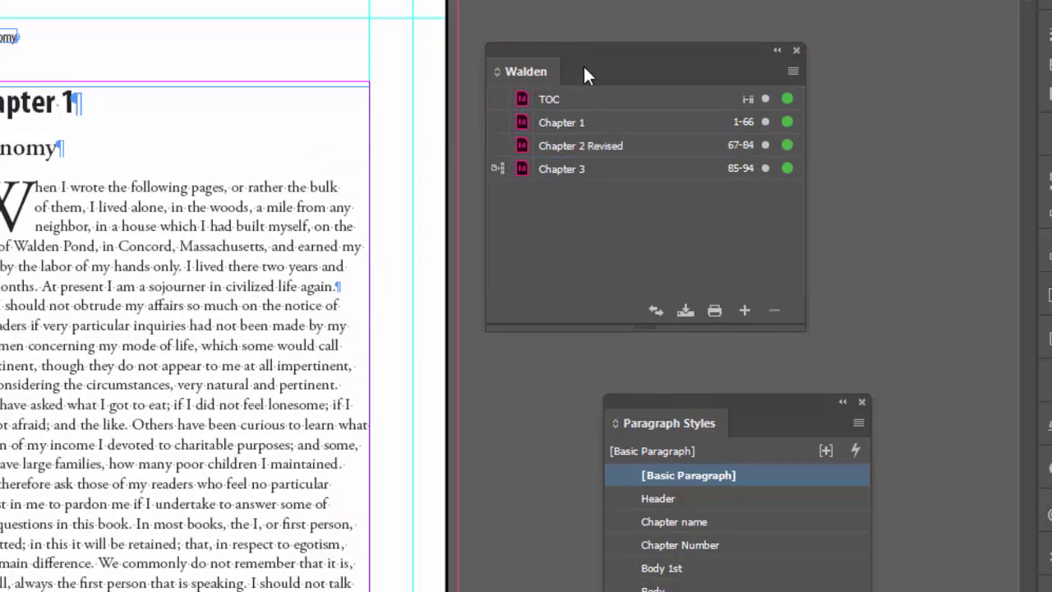
{"action": "left_click_drag", "start_coordinate": [598, 51], "coordinate": [585, 69]}
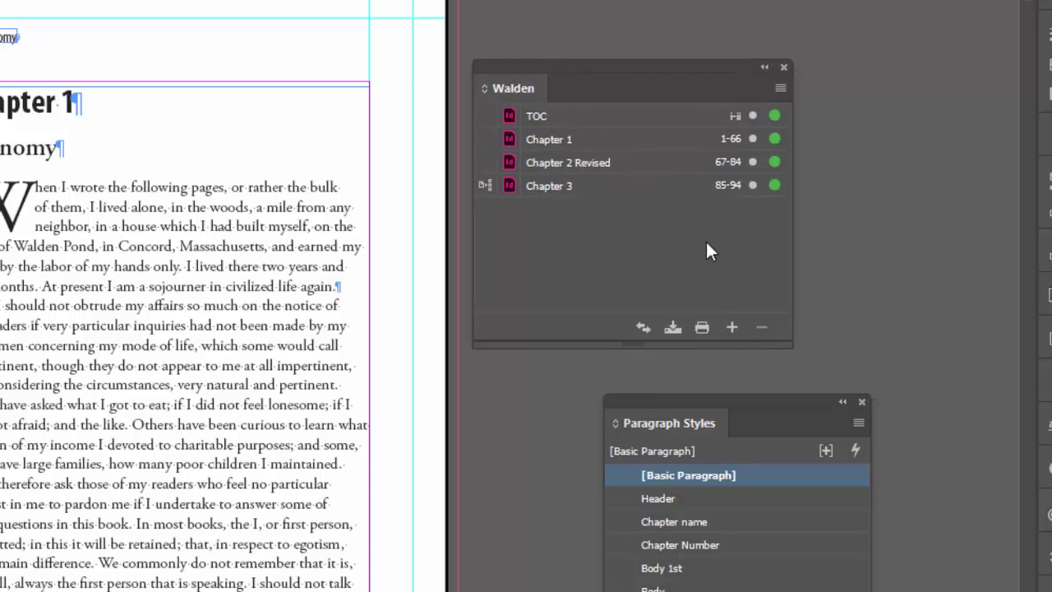
{"action": "left_click", "coordinate": [780, 89]}
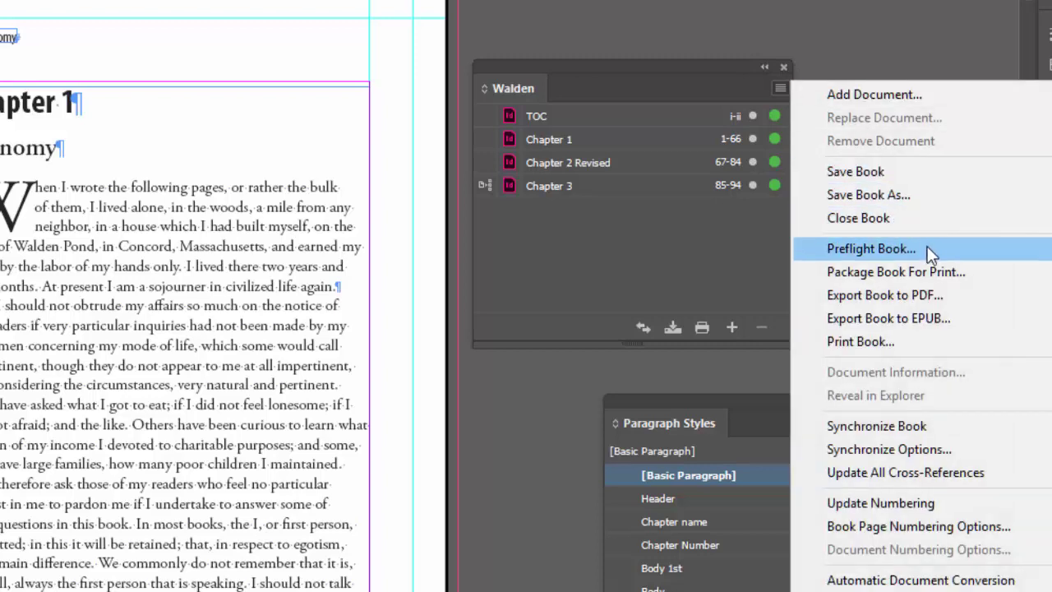
{"action": "left_click", "coordinate": [972, 245]}
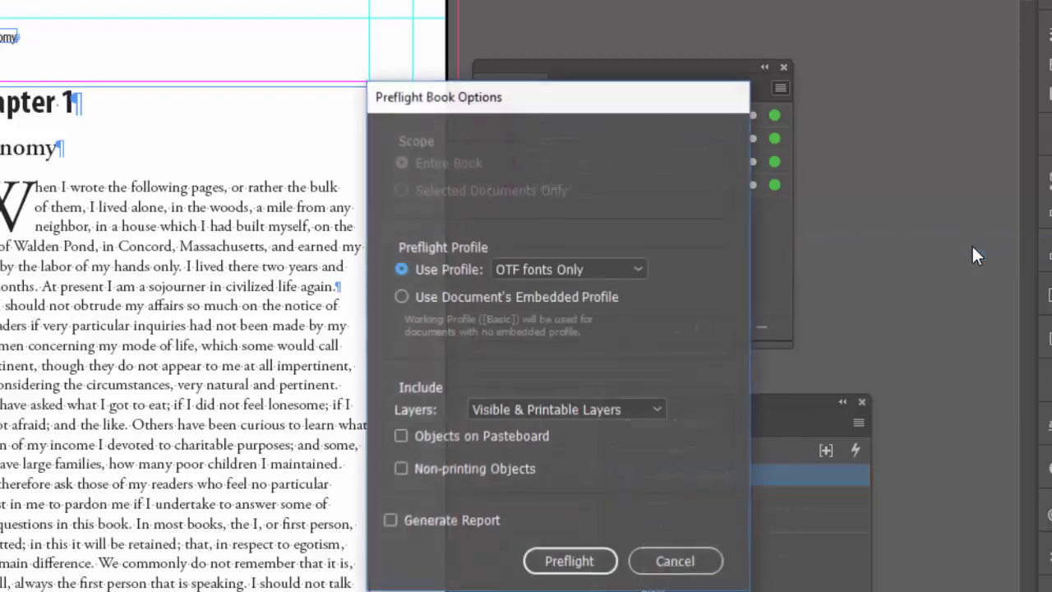
{"action": "left_click_drag", "start_coordinate": [591, 103], "coordinate": [317, 2]}
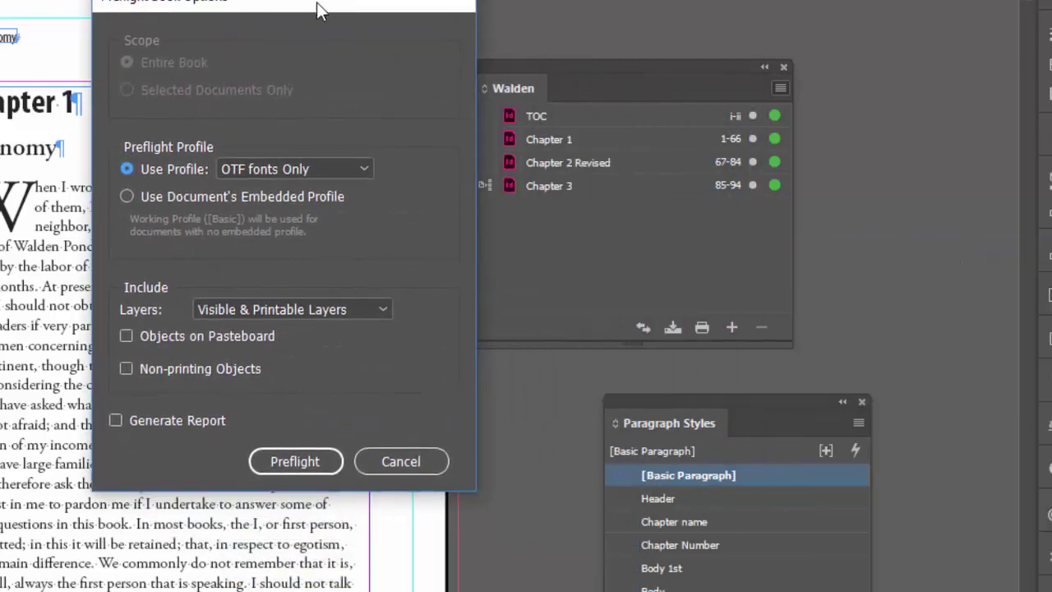
{"action": "left_click", "coordinate": [364, 164]}
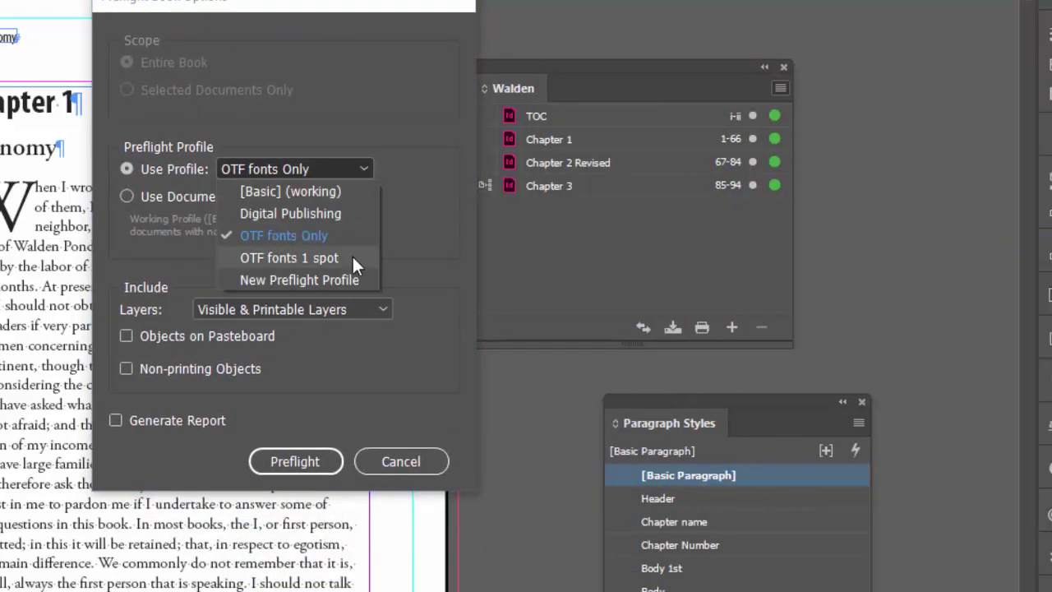
{"action": "left_click", "coordinate": [307, 234]}
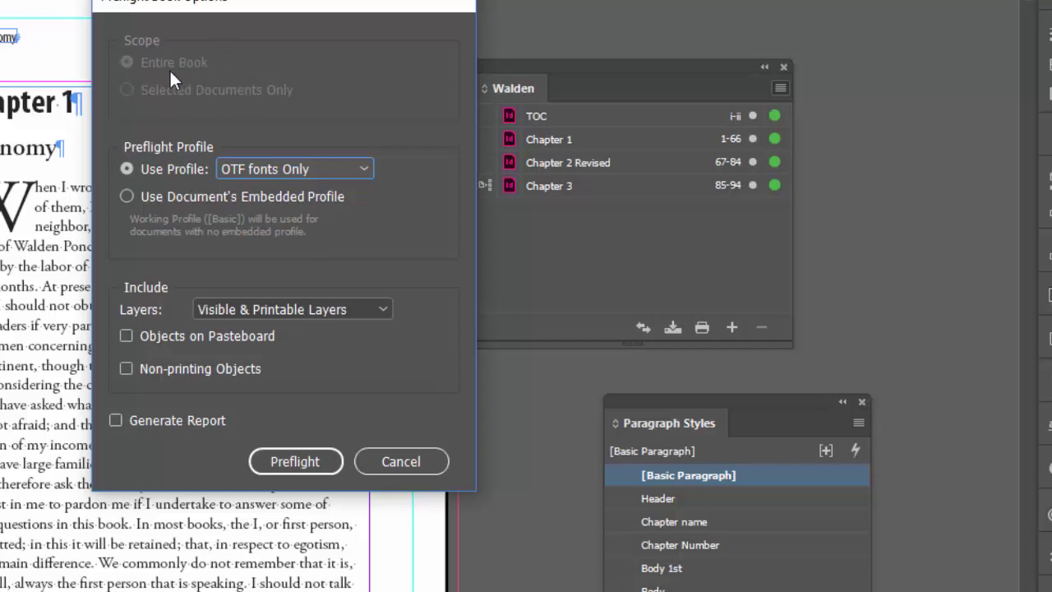
{"action": "left_click", "coordinate": [314, 463]}
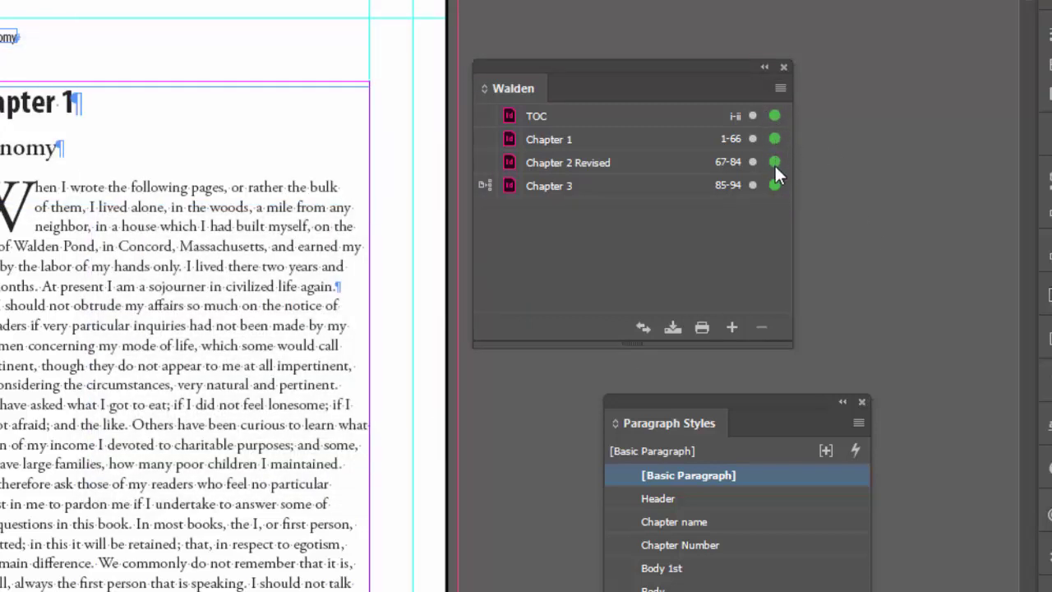
Step: Change the font of Chapter 1's second body paragraph, starting "I should not obtrude my affairs", to Chalkduster
{"action": "left_click", "coordinate": [100, 327]}
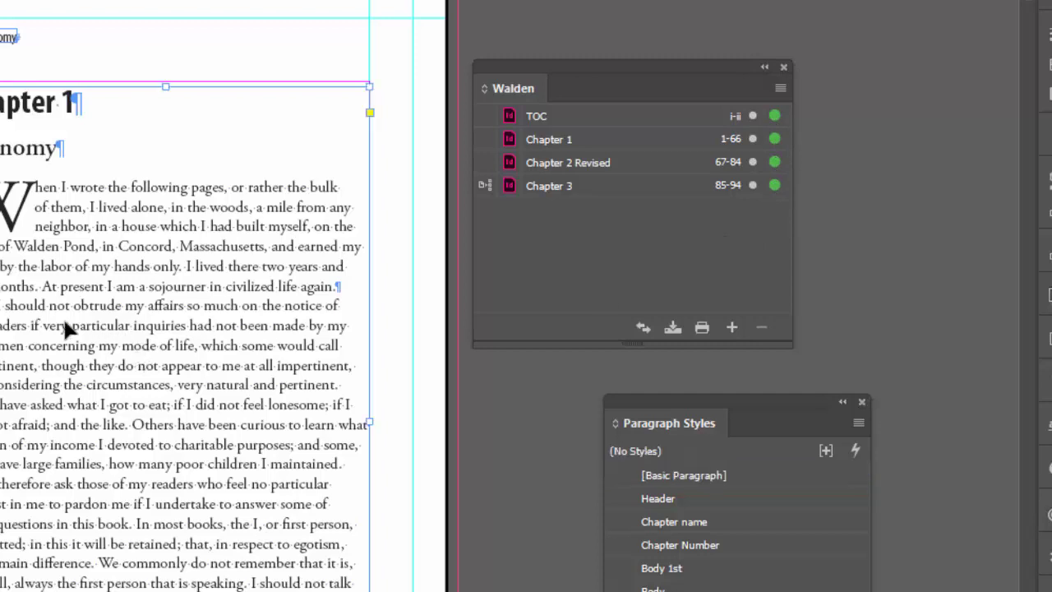
{"action": "double_click", "coordinate": [71, 325]}
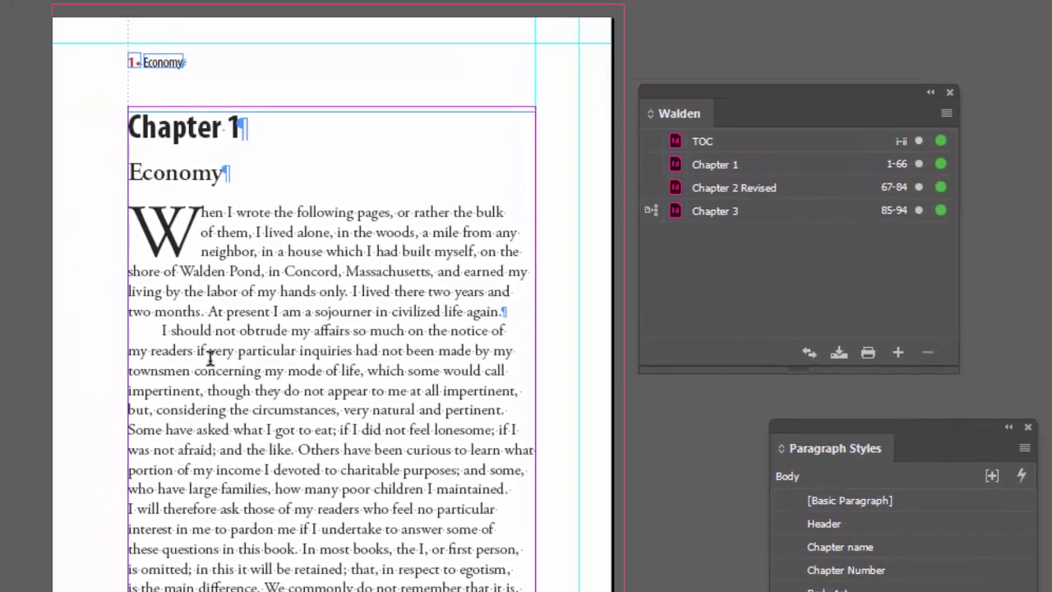
{"action": "left_click_drag", "start_coordinate": [161, 331], "coordinate": [456, 445]}
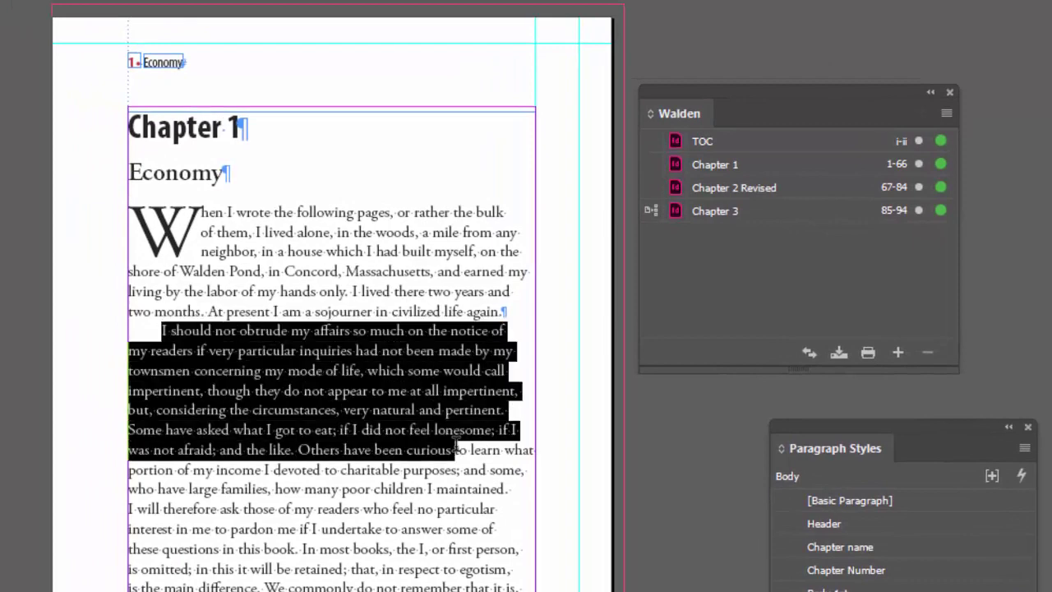
{"action": "left_click", "coordinate": [320, 381]}
{"action": "triple_click", "coordinate": [322, 383]}
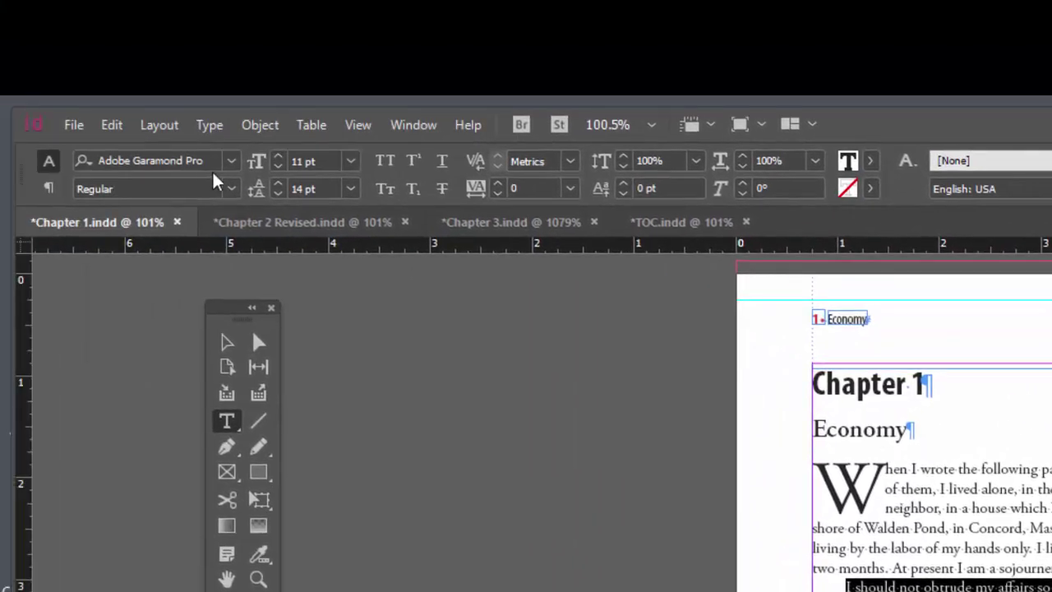
{"action": "left_click", "coordinate": [231, 162]}
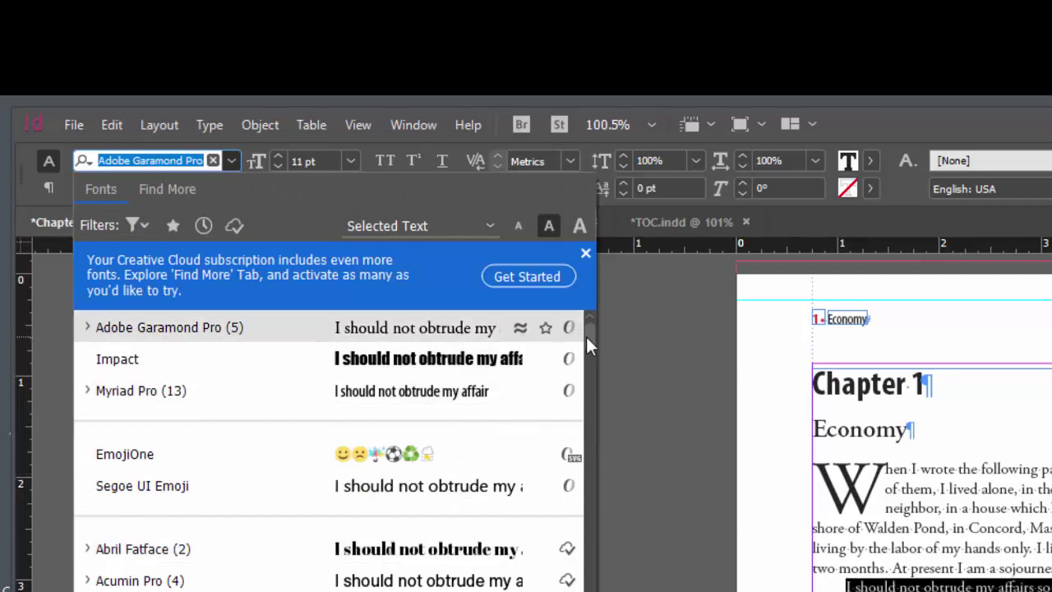
{"action": "scroll", "coordinate": [587, 337], "scroll_direction": "down", "scroll_amount": 1}
{"action": "scroll", "coordinate": [588, 393], "scroll_direction": "down", "scroll_amount": 8}
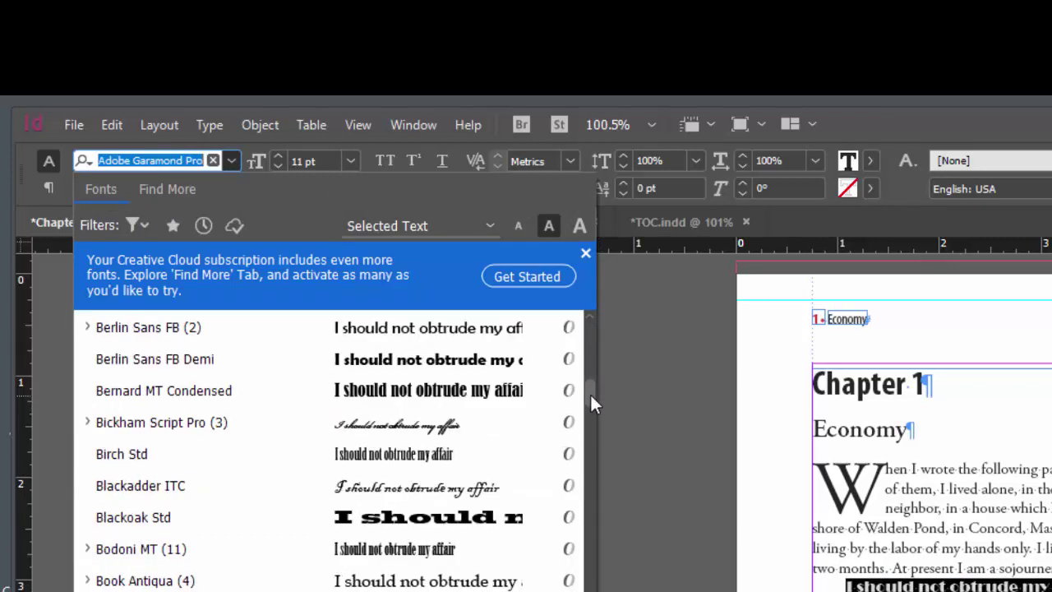
{"action": "scroll", "coordinate": [590, 403], "scroll_direction": "down", "scroll_amount": 1}
{"action": "scroll", "coordinate": [591, 415], "scroll_direction": "down", "scroll_amount": 6}
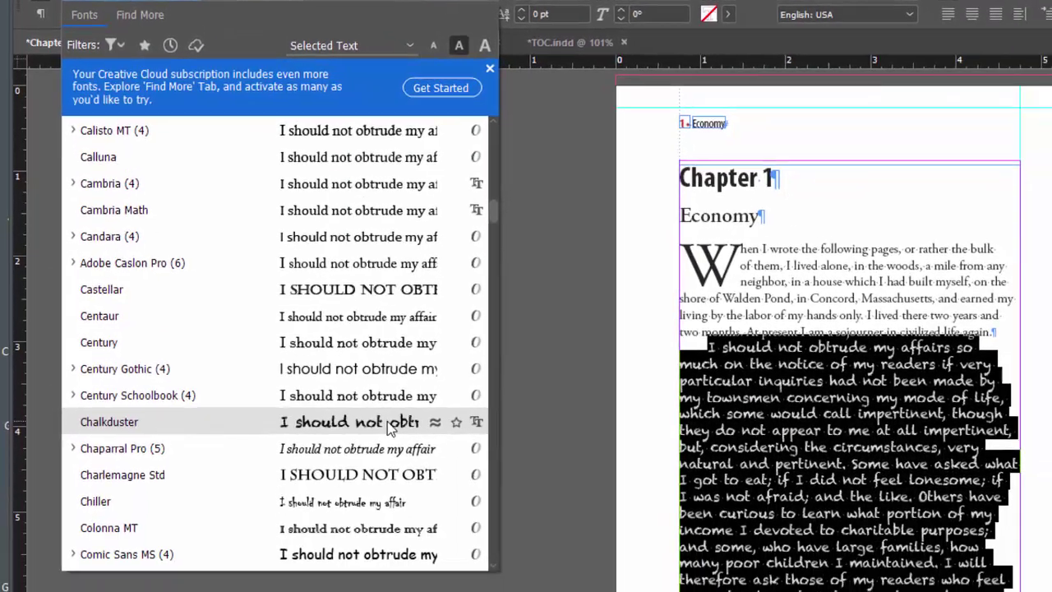
{"action": "left_click", "coordinate": [134, 427]}
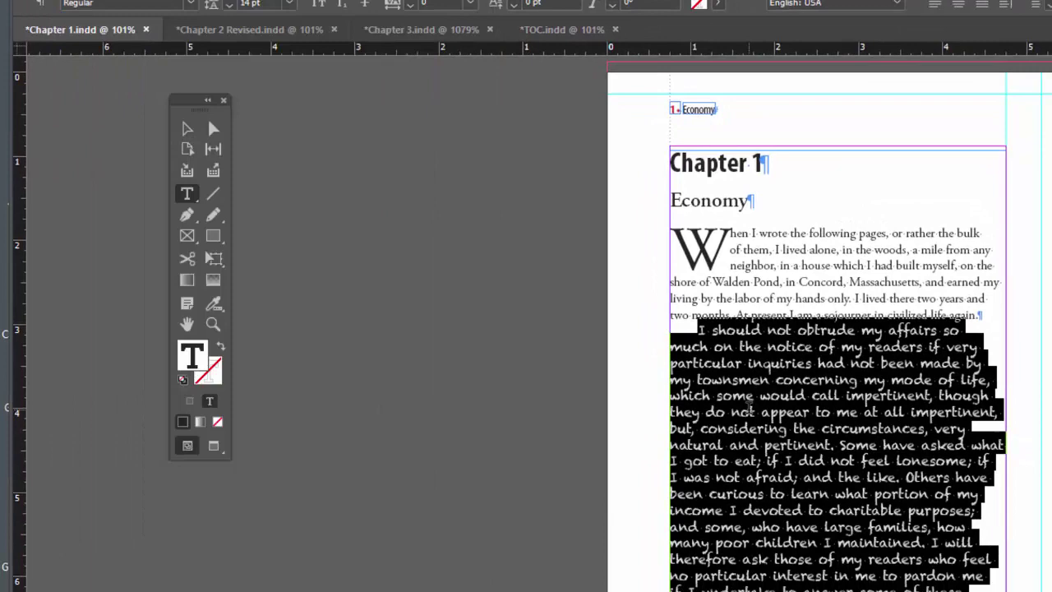
{"action": "left_click", "coordinate": [661, 440]}
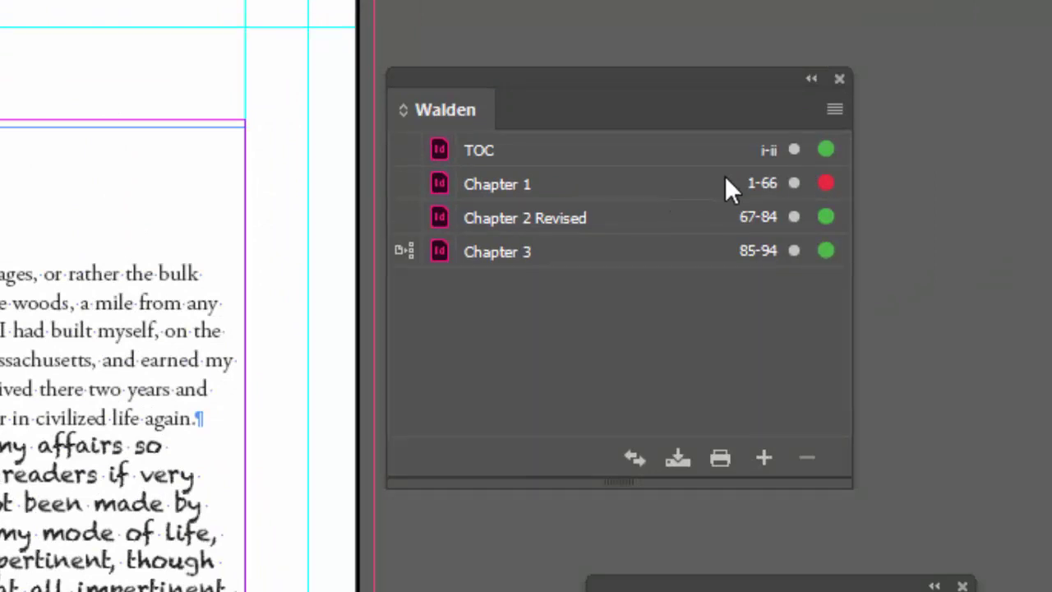
Step: Examine Chapter 1's preflight text errors down to the individual Chalkduster entries, jump to both occurrences, and collapse the list
{"action": "left_click", "coordinate": [442, 181]}
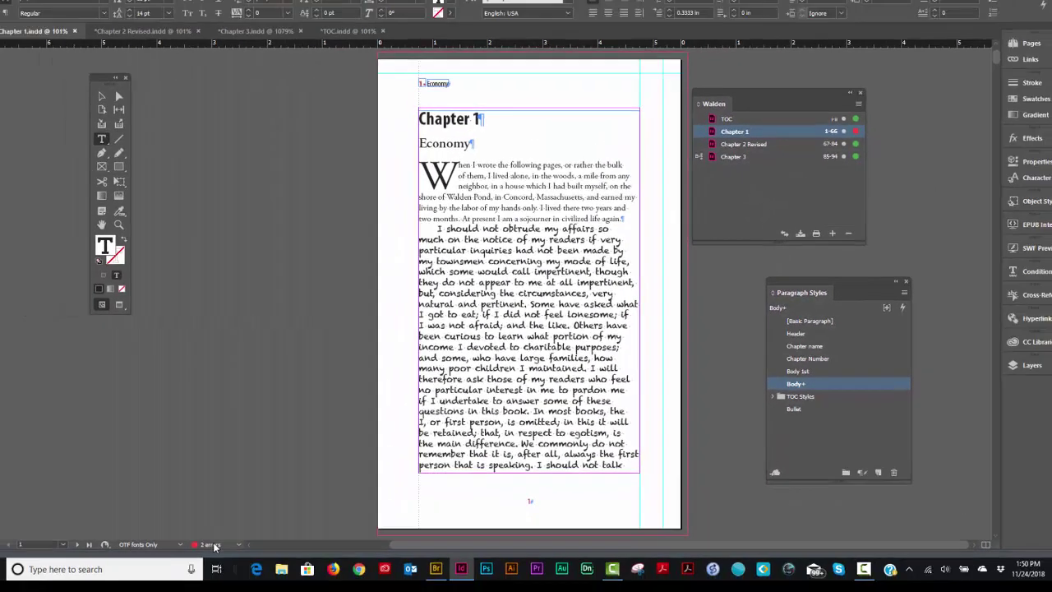
{"action": "double_click", "coordinate": [228, 535]}
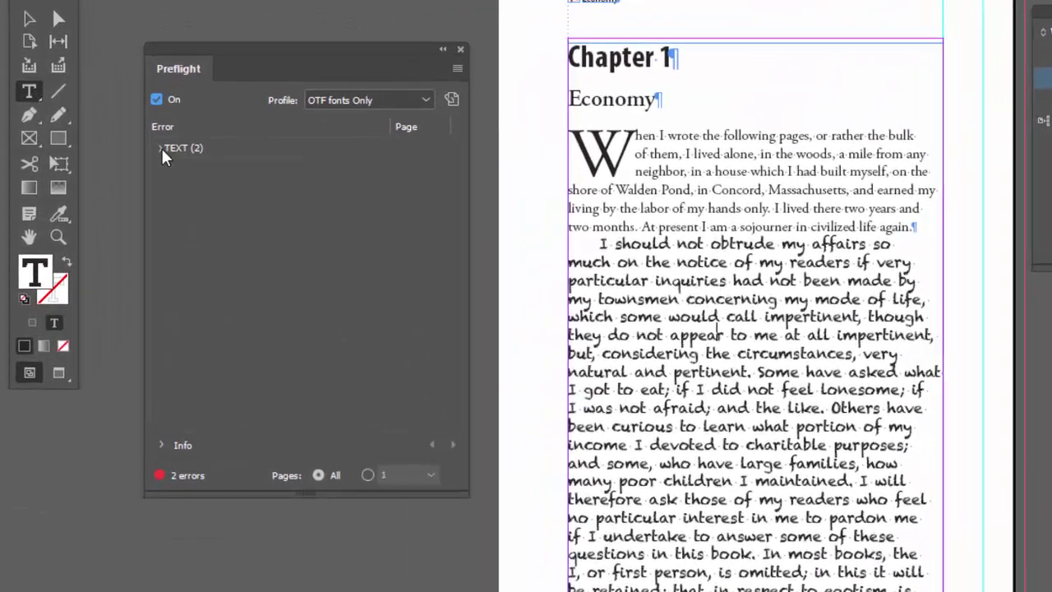
{"action": "left_click", "coordinate": [161, 149]}
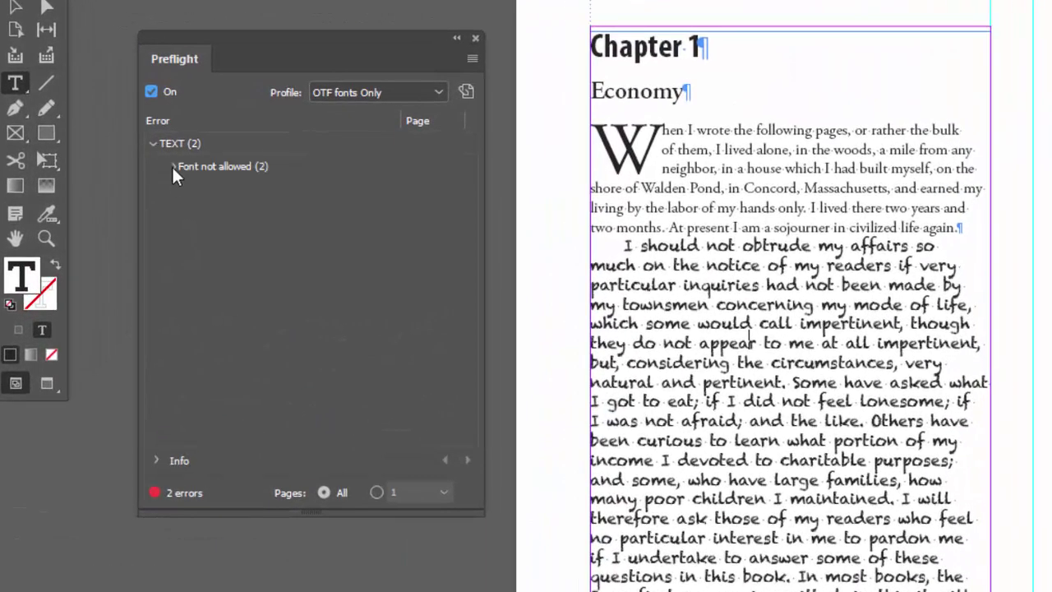
{"action": "left_click", "coordinate": [172, 166]}
{"action": "left_click", "coordinate": [193, 189]}
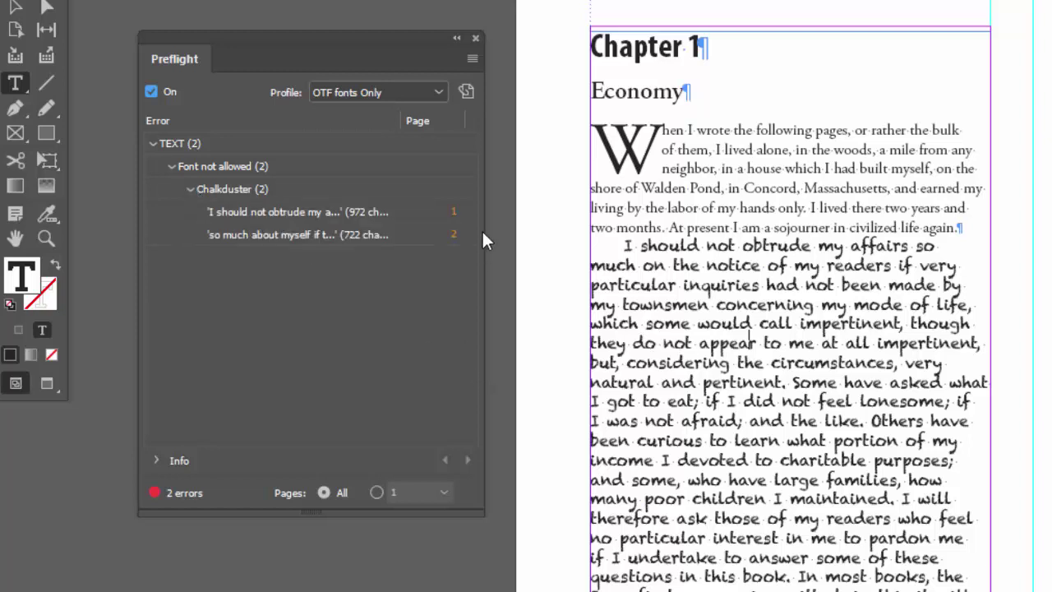
{"action": "left_click", "coordinate": [451, 212]}
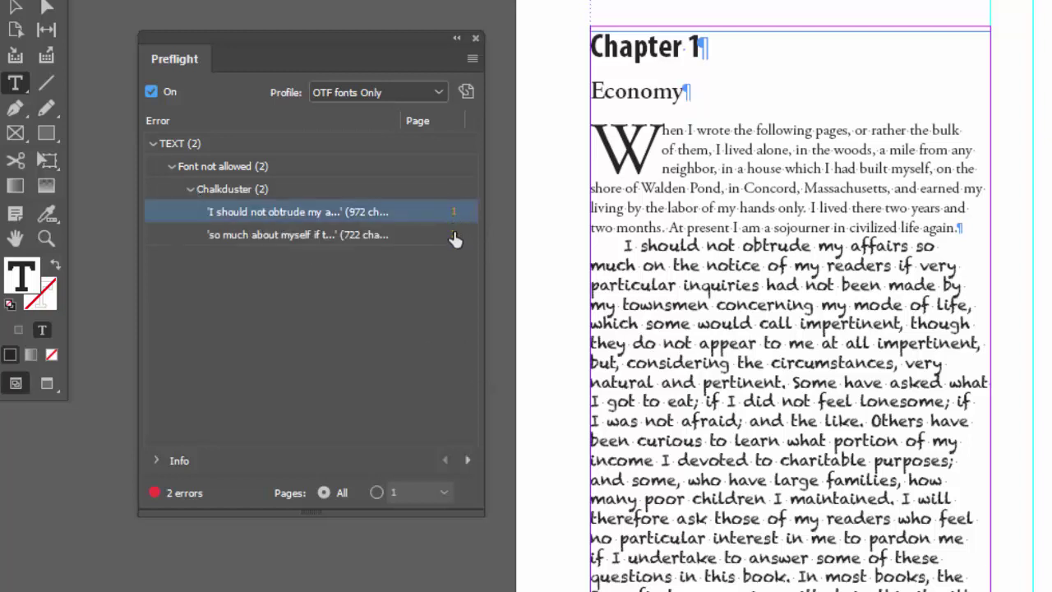
{"action": "left_click", "coordinate": [453, 235]}
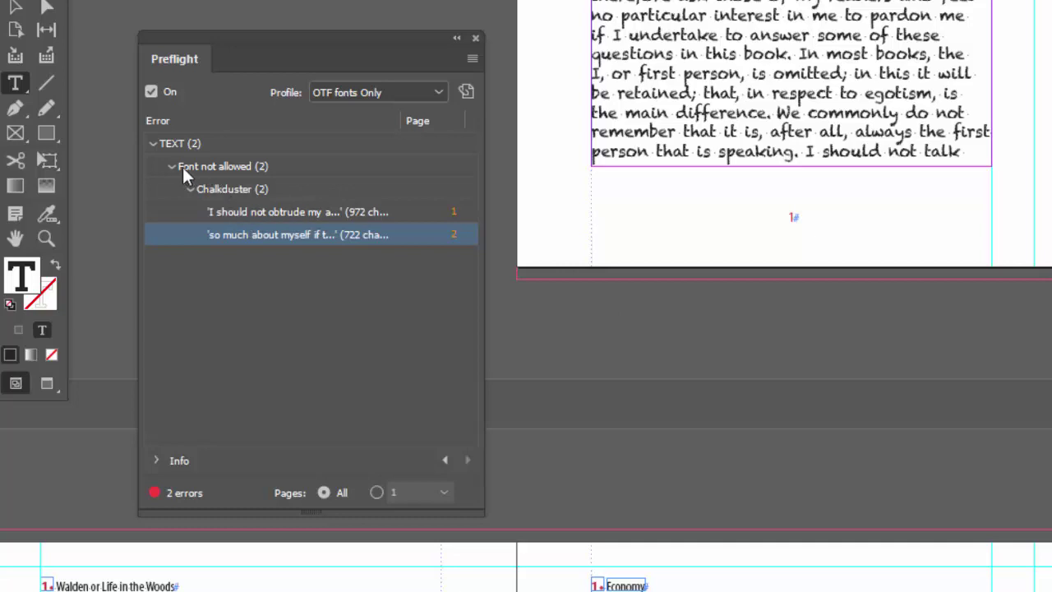
{"action": "left_click", "coordinate": [153, 143]}
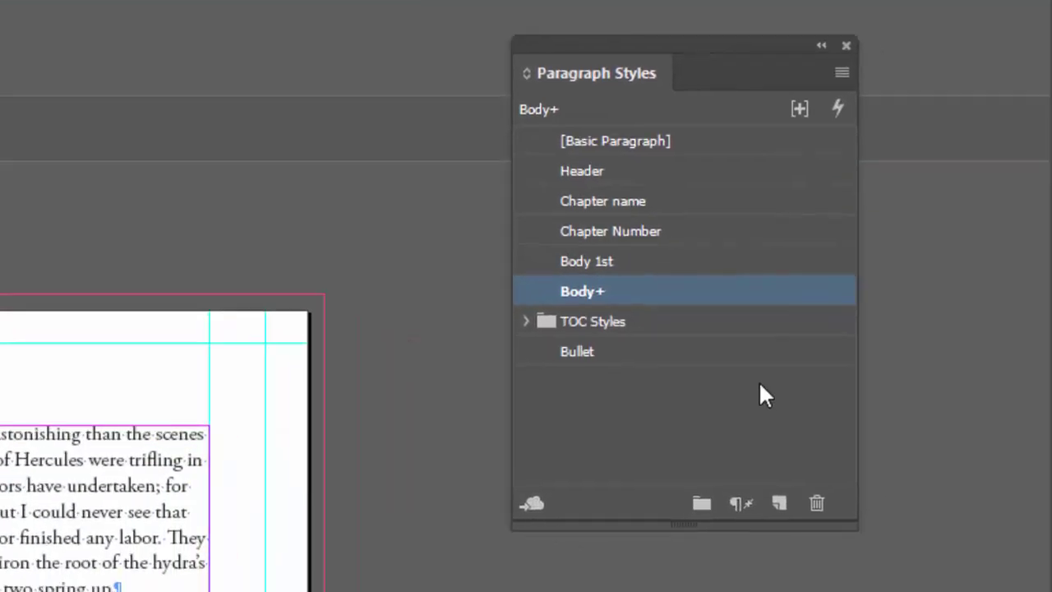
Step: Clear the Chalkduster override from the paragraph's Body style and return to the chapter's first page
{"action": "mouse_move", "coordinate": [706, 286]}
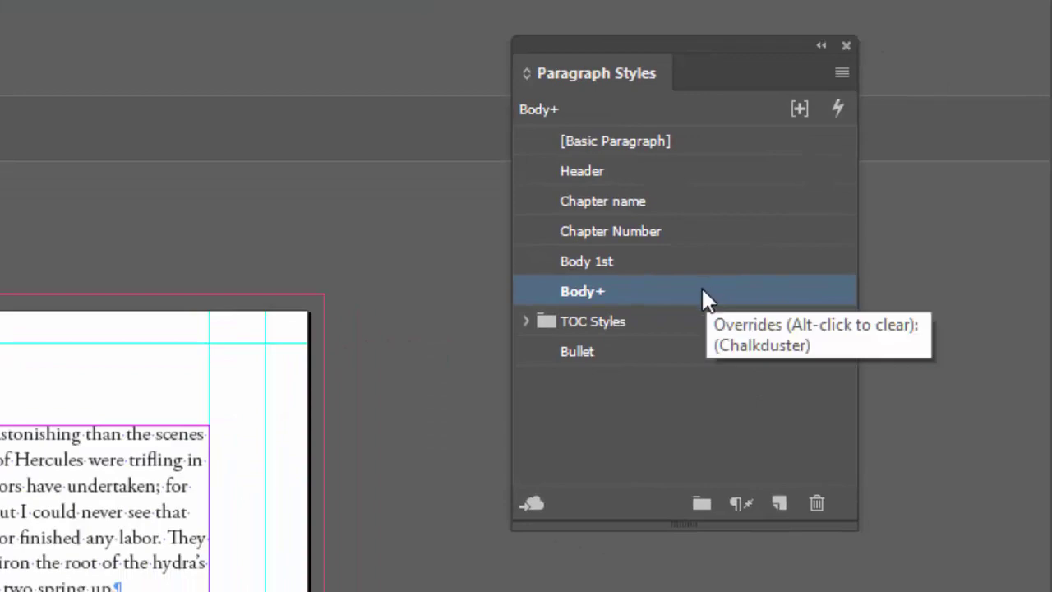
{"action": "left_click", "coordinate": [701, 288], "text": "alt"}
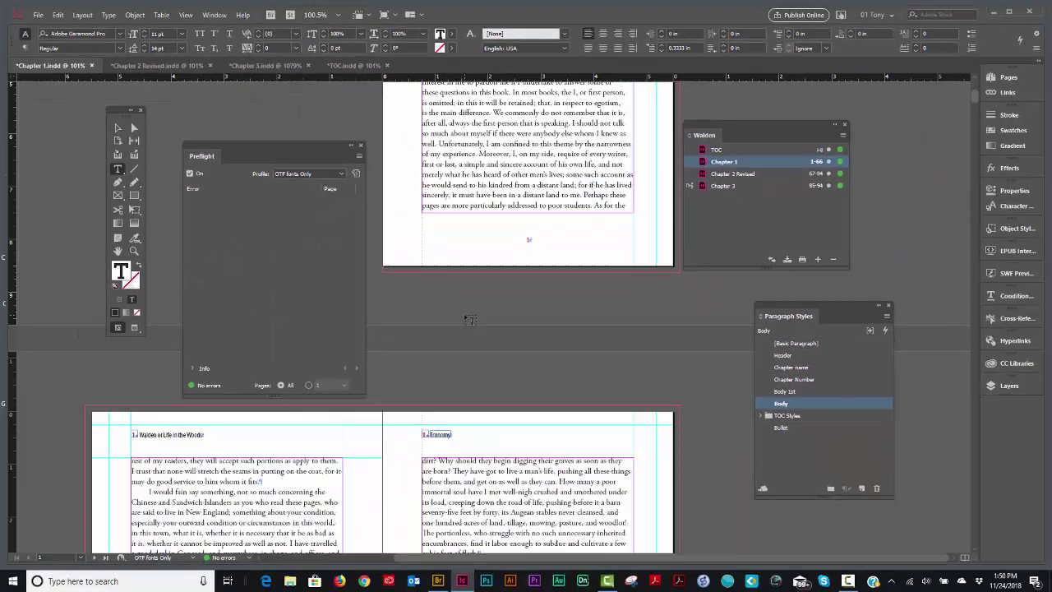
{"action": "scroll", "coordinate": [270, 538], "scroll_direction": "up", "scroll_amount": 5}
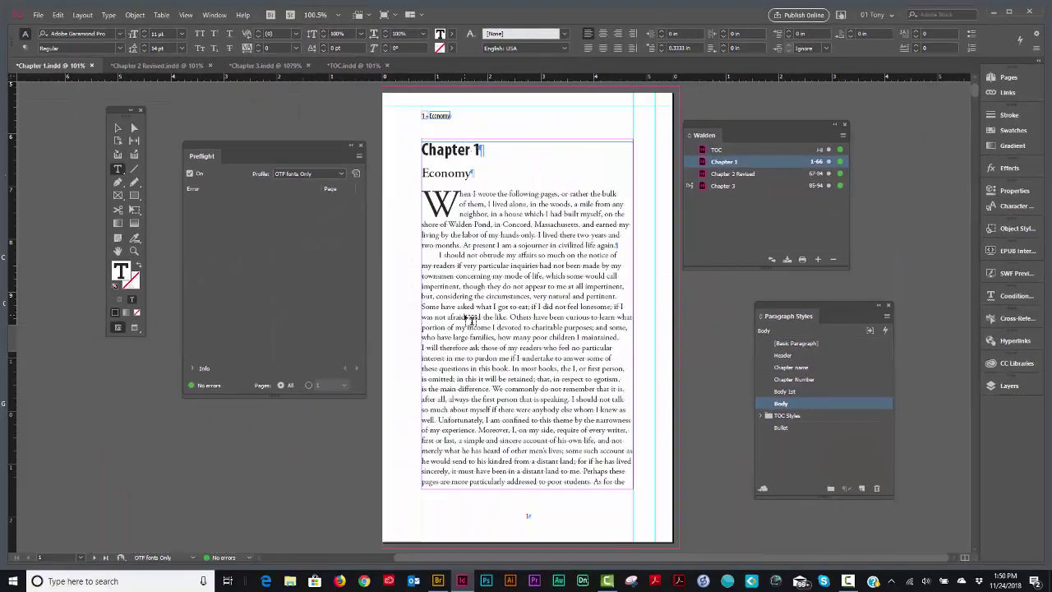